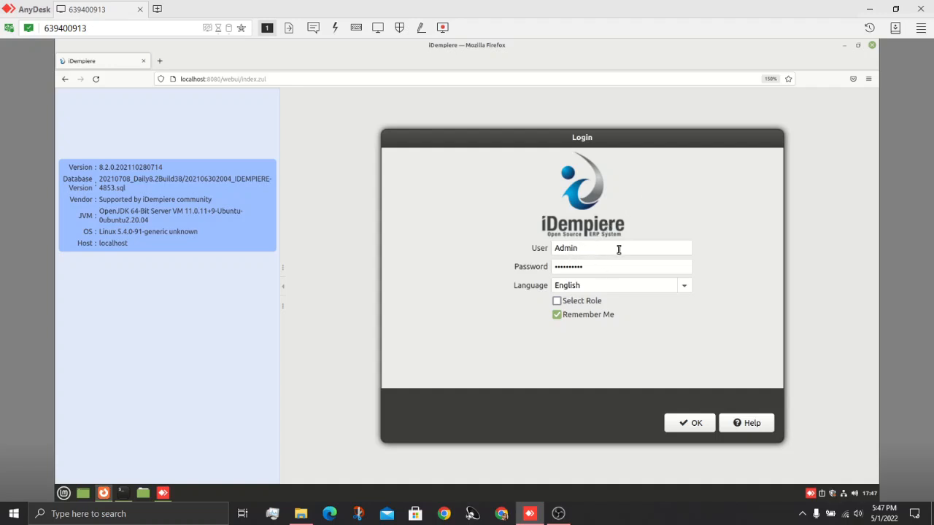
Log in with the remembered credentials and search the menu for "mater"
click(677, 427)
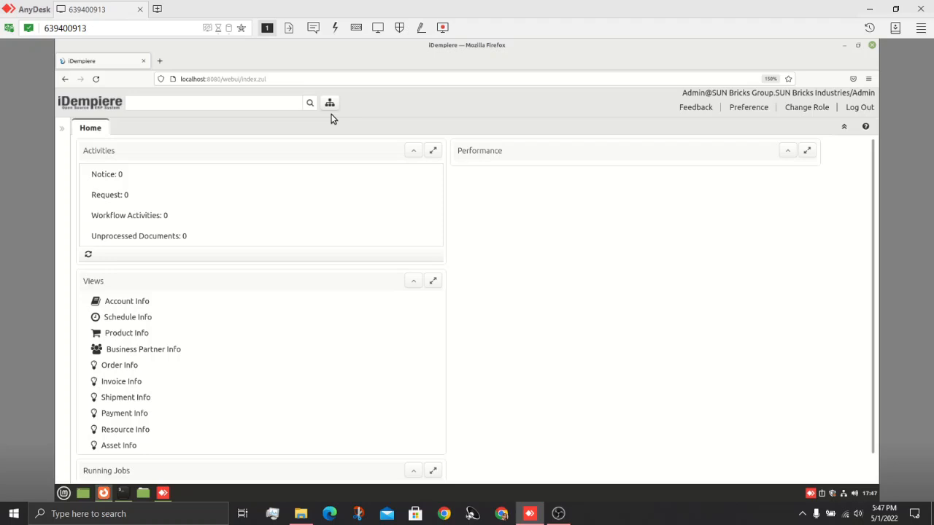
click(281, 104)
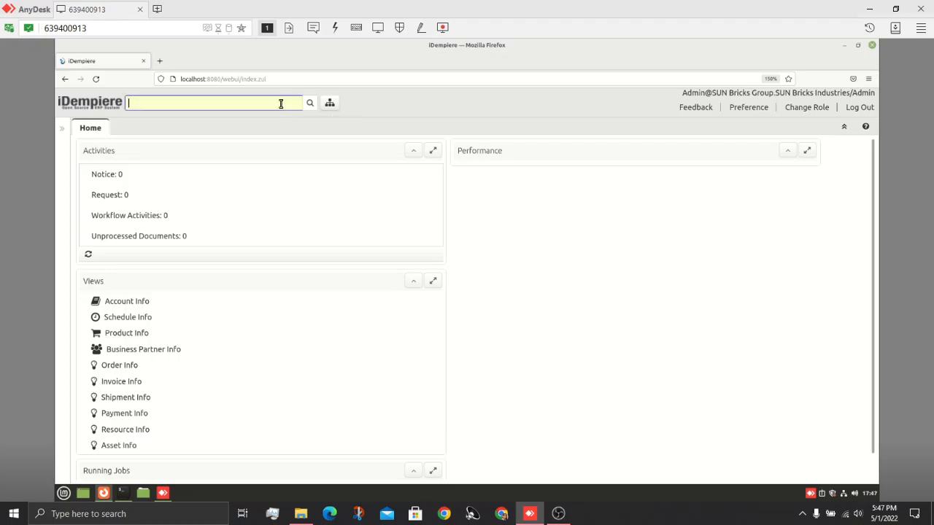
text(maater)
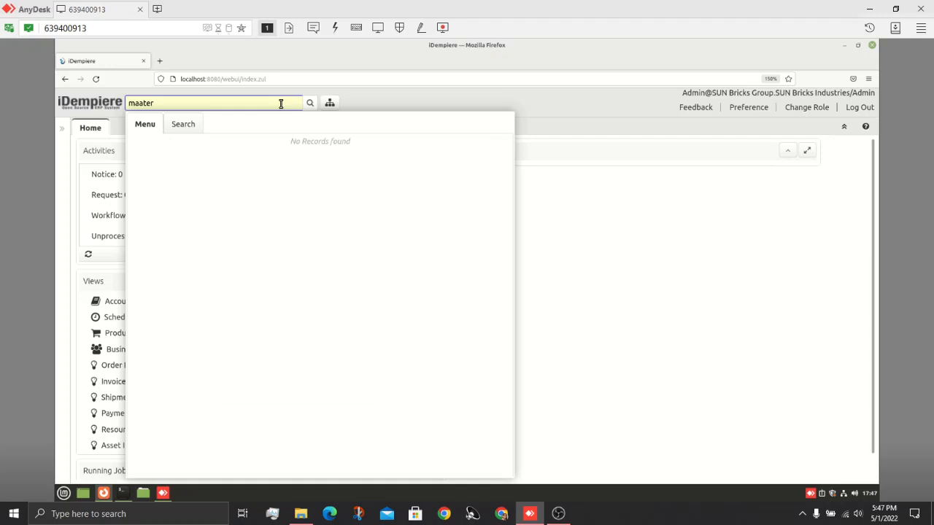
key(BackSpace)
key(BackSpace)
key(BackSpace)
key(BackSpace)
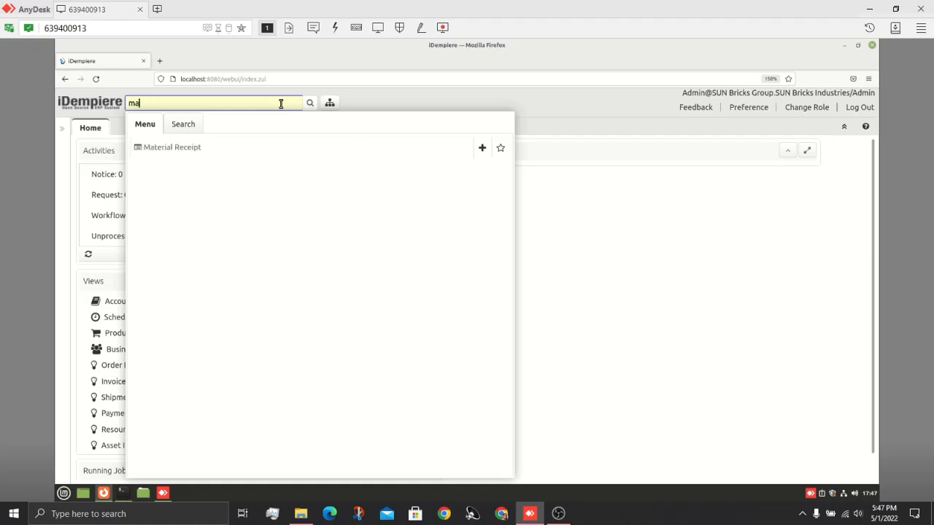
text(ter)
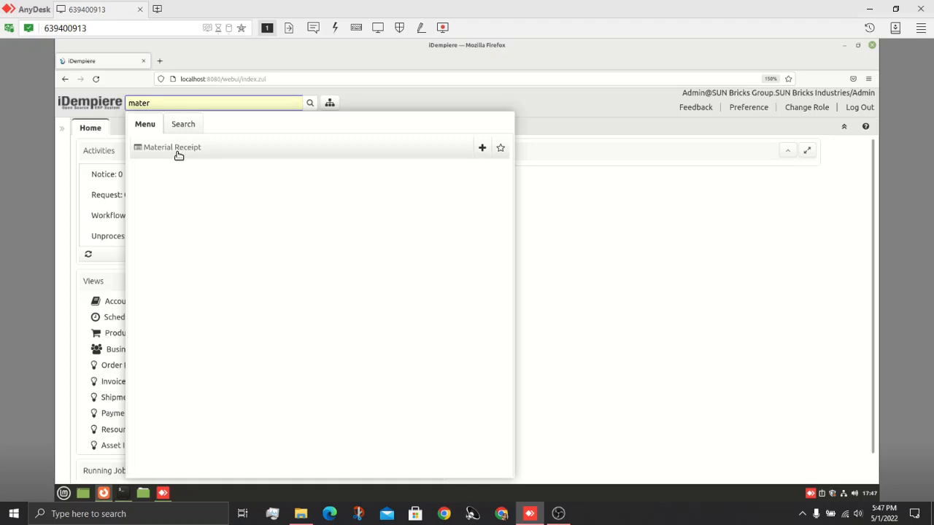
Open the Material Receipt window from the Requisition-to-Invoice group
click(330, 103)
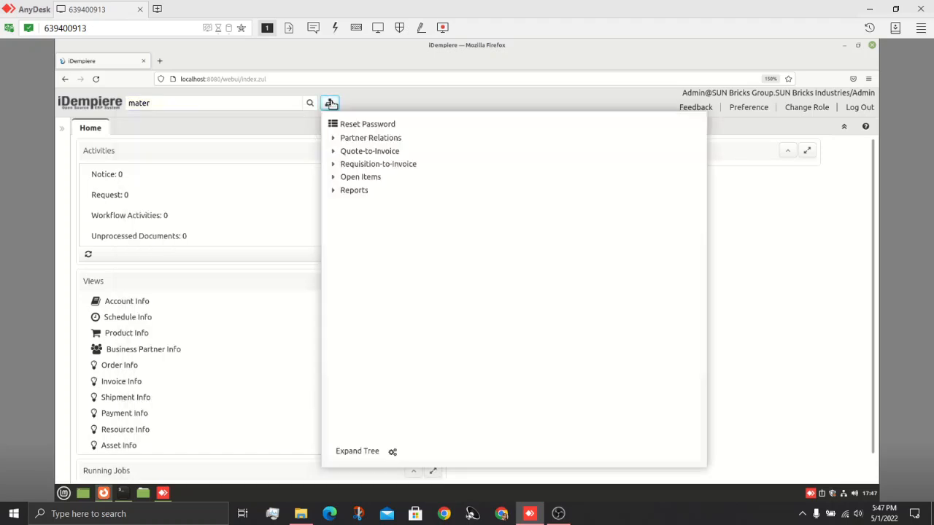
click(334, 166)
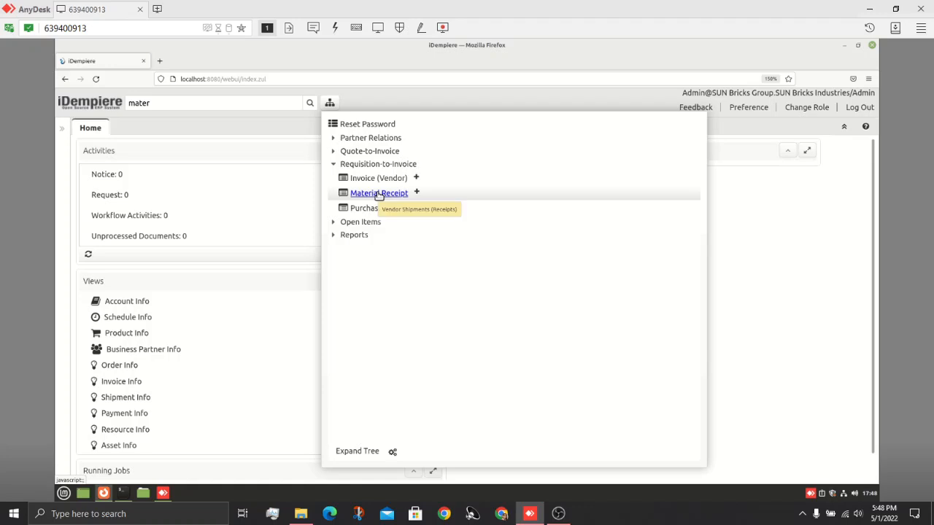
click(378, 194)
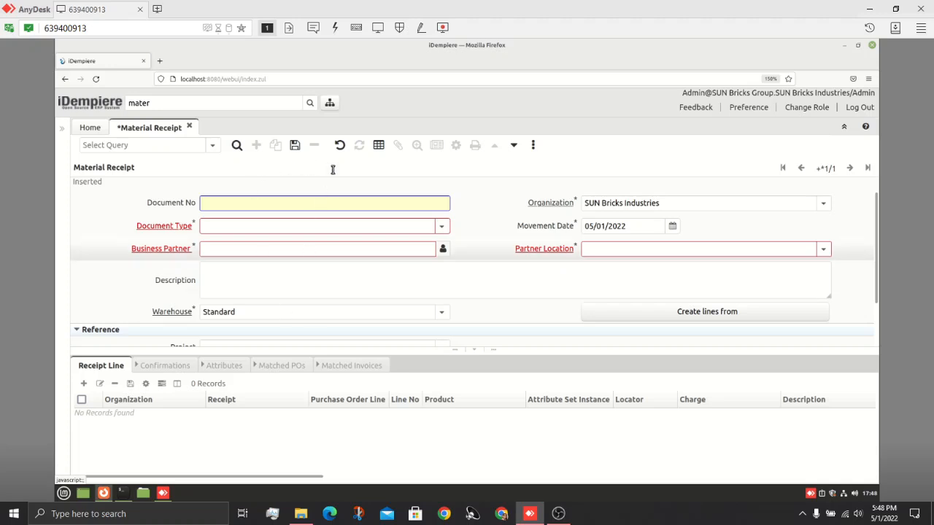
Discard the blank record, start a new material receipt and set its document type to MM Receipt
click(341, 146)
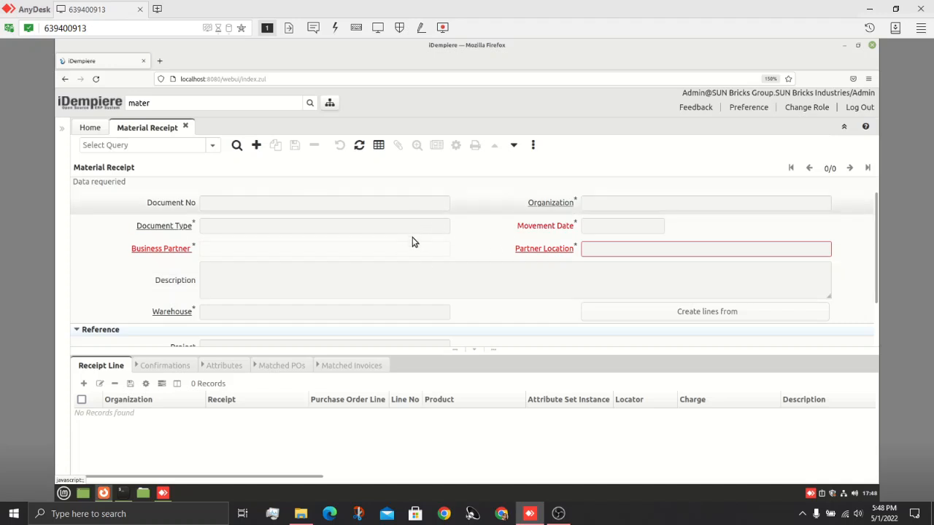
click(256, 145)
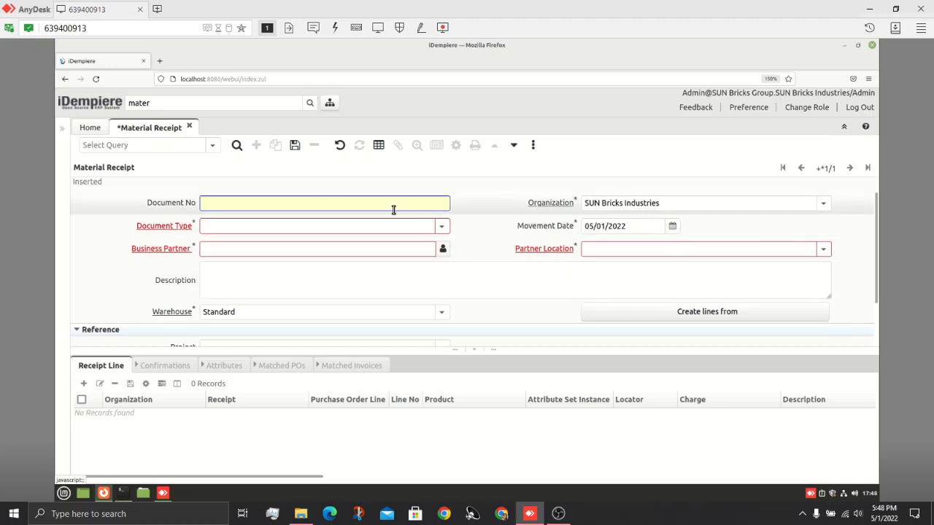
click(441, 229)
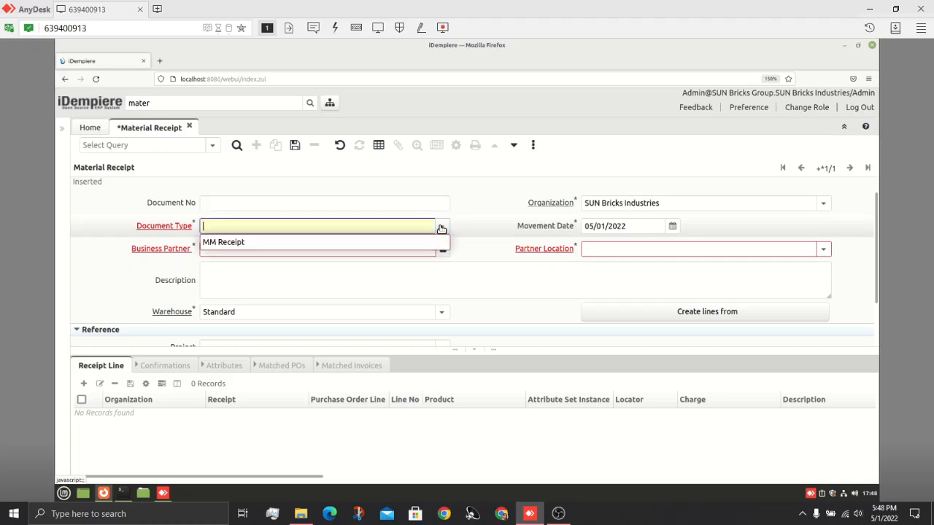
click(240, 245)
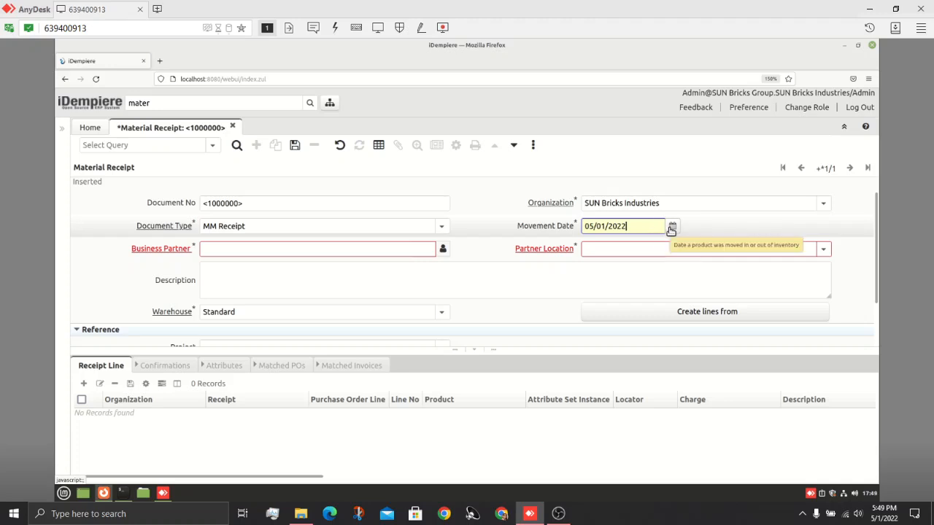
Set the receipt's business partner to Standard Vendor and save the record
click(671, 228)
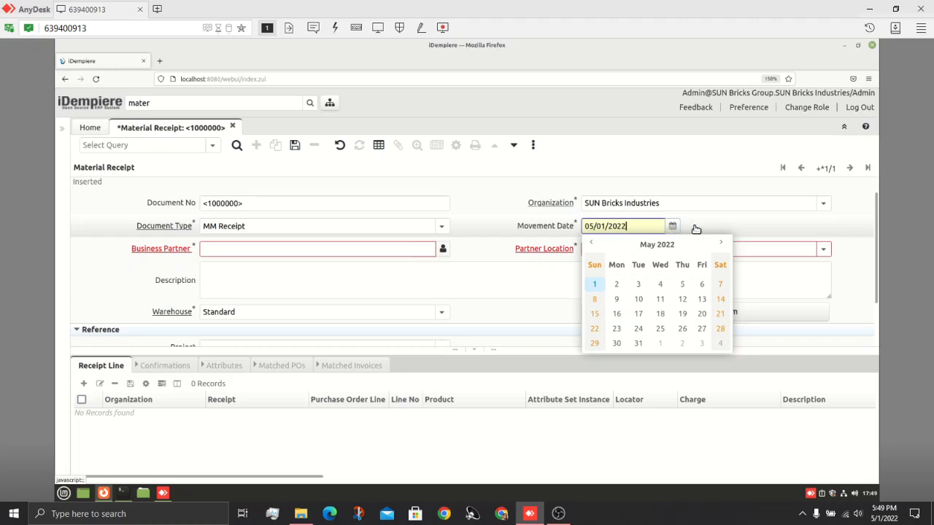
click(705, 221)
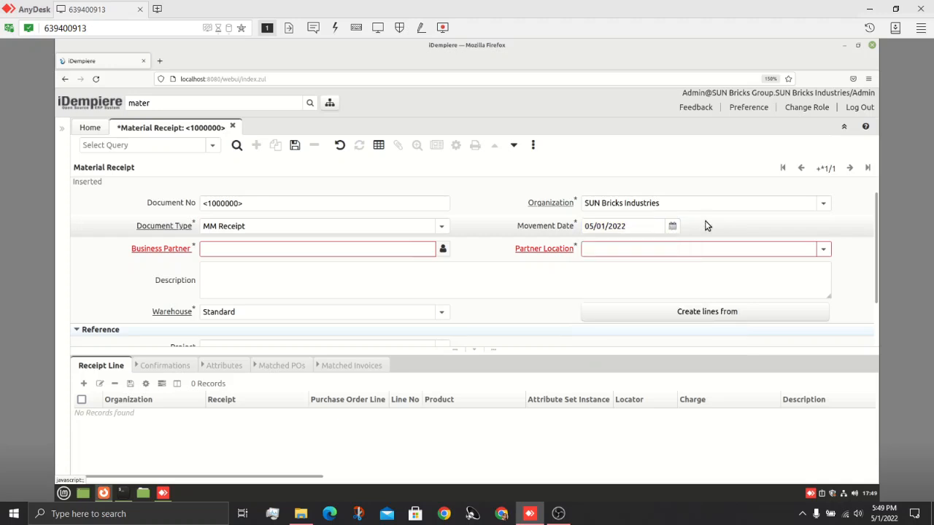
click(361, 249)
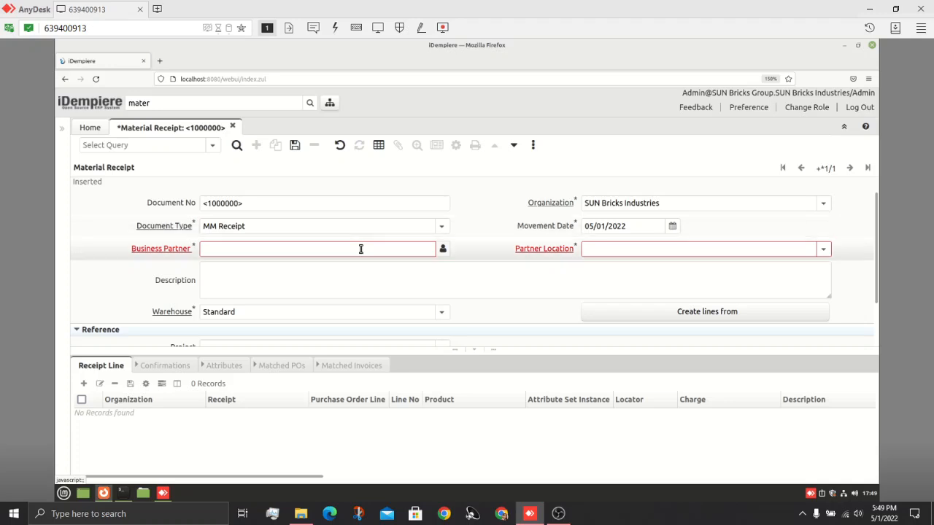
click(360, 249)
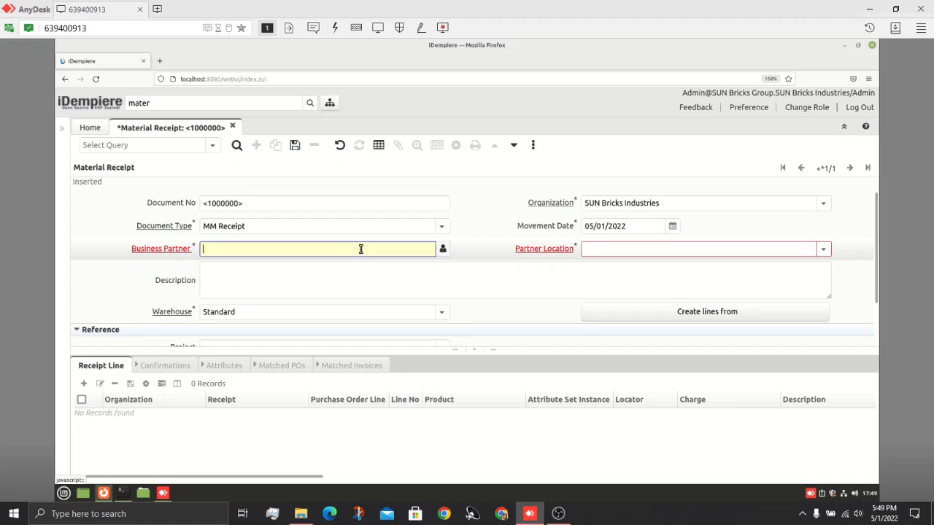
text(Standard Vendor)
key(Tab)
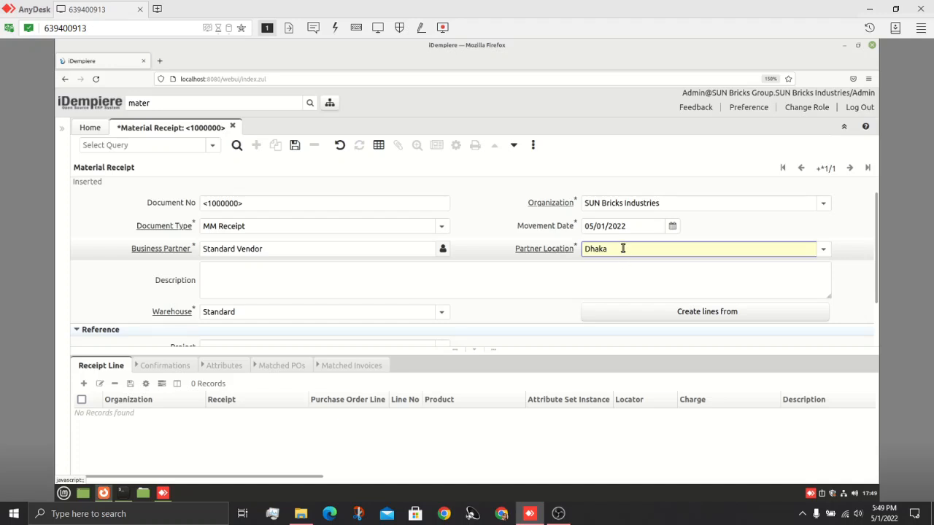
click(261, 279)
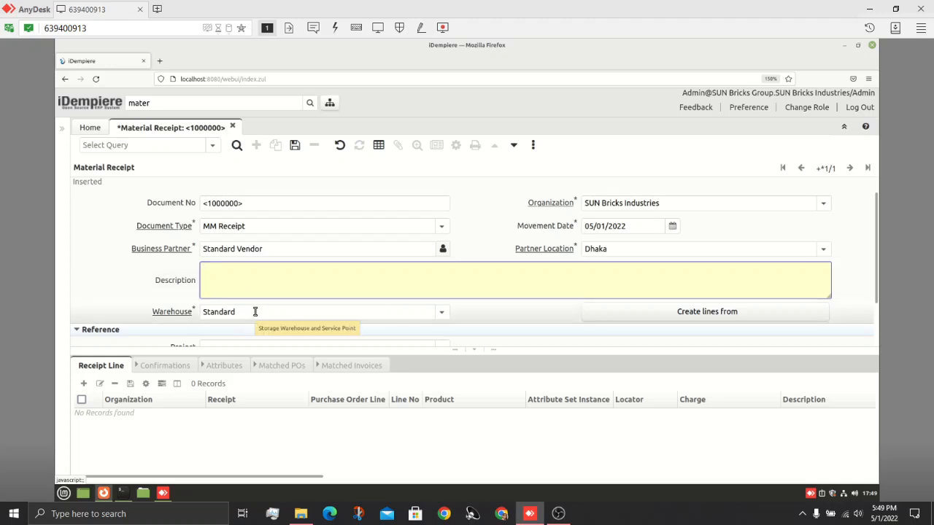
click(295, 146)
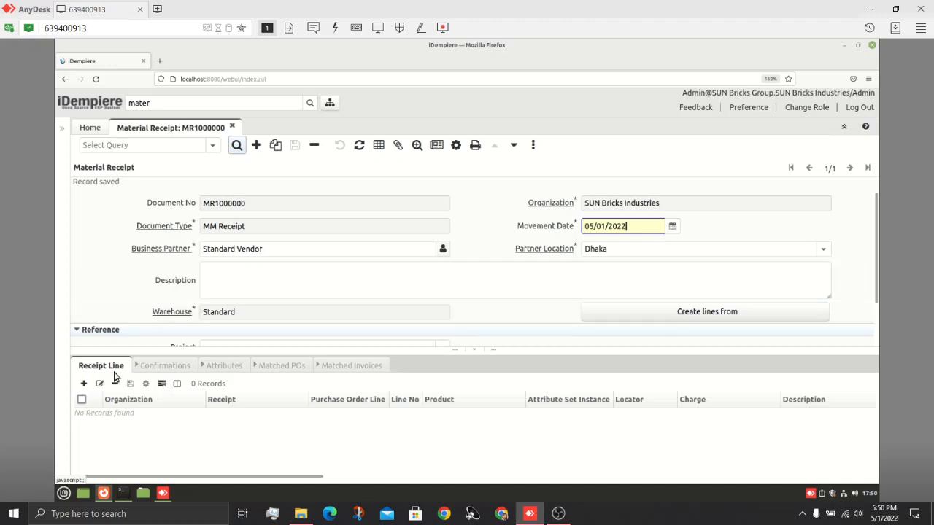
Start creating receipt lines from the vendor's purchase order dated 05/01/2022 for 41000.00 and select all its lines
click(635, 312)
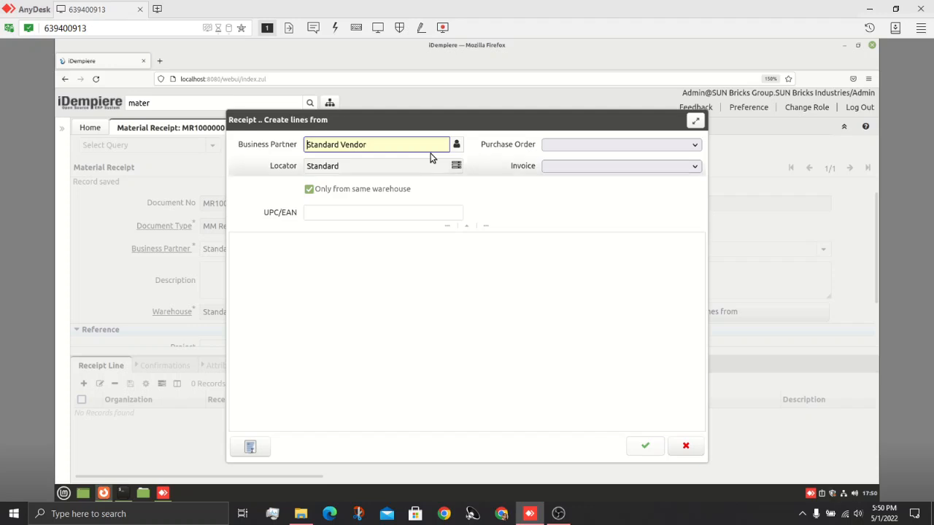
click(693, 146)
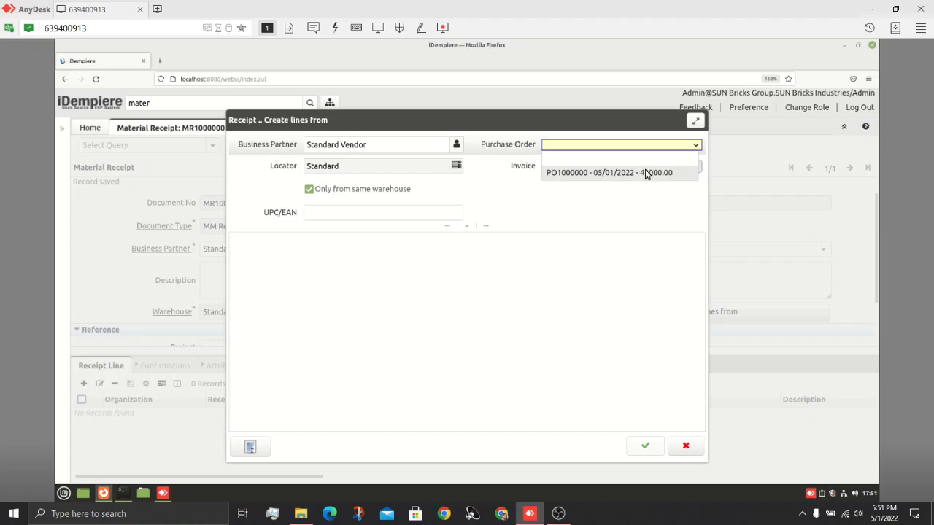
click(641, 145)
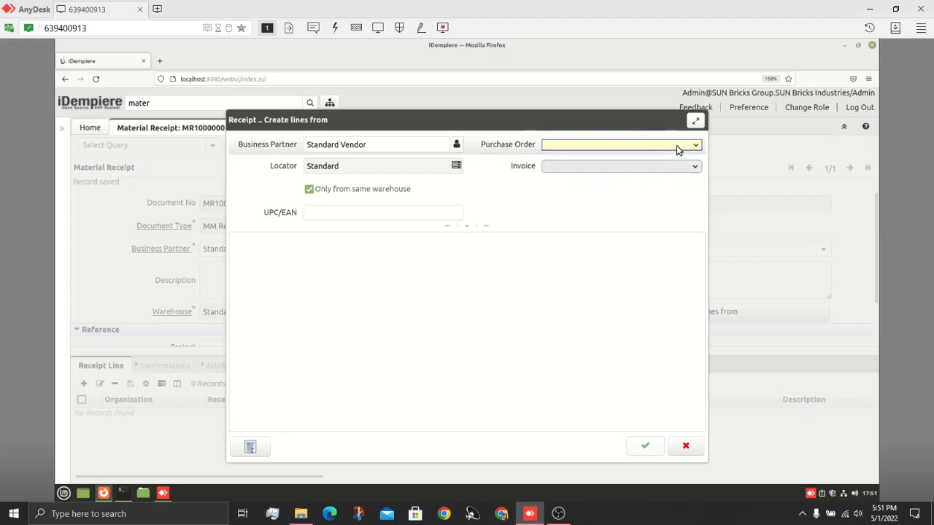
click(676, 145)
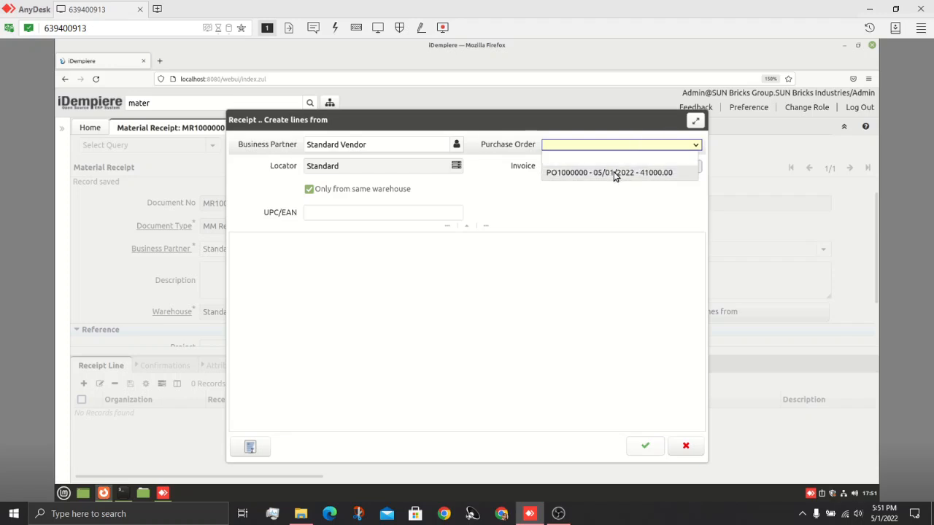
click(614, 173)
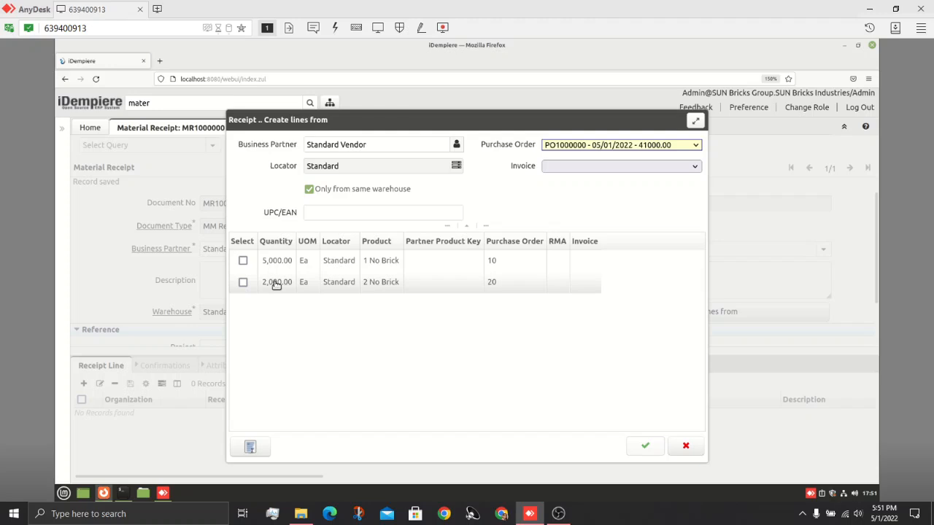
click(248, 448)
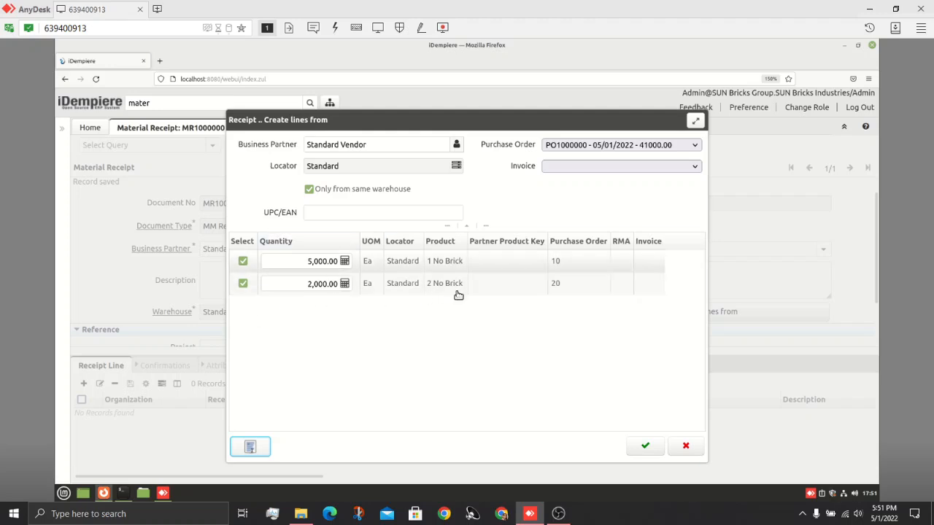
Try excluding the 2 No Brick line and changing the 1 No Brick quantity to 4,000, and restore both to the full order
click(243, 284)
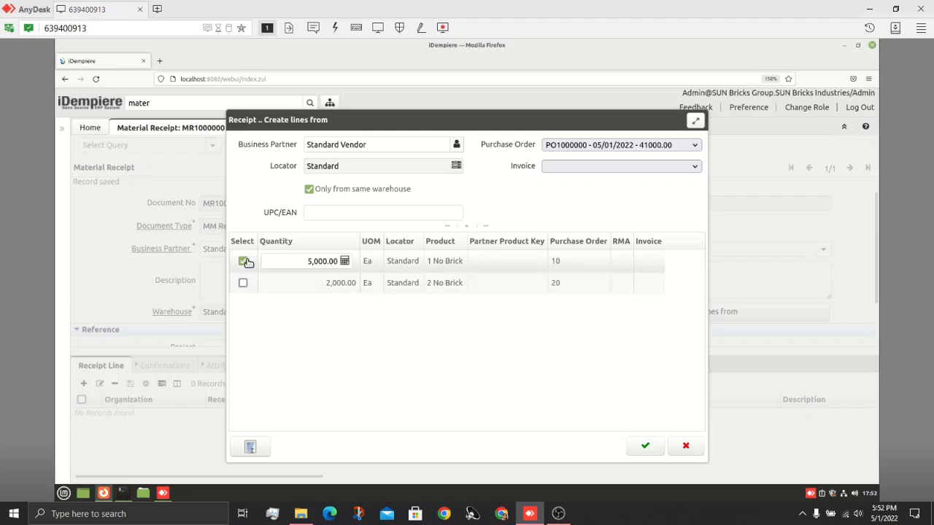
click(296, 260)
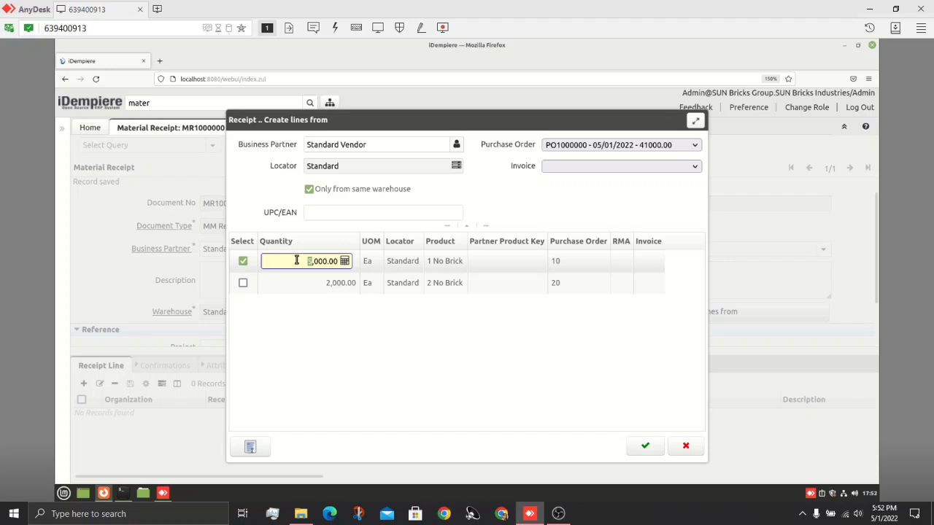
text(4)
text(5)
click(310, 332)
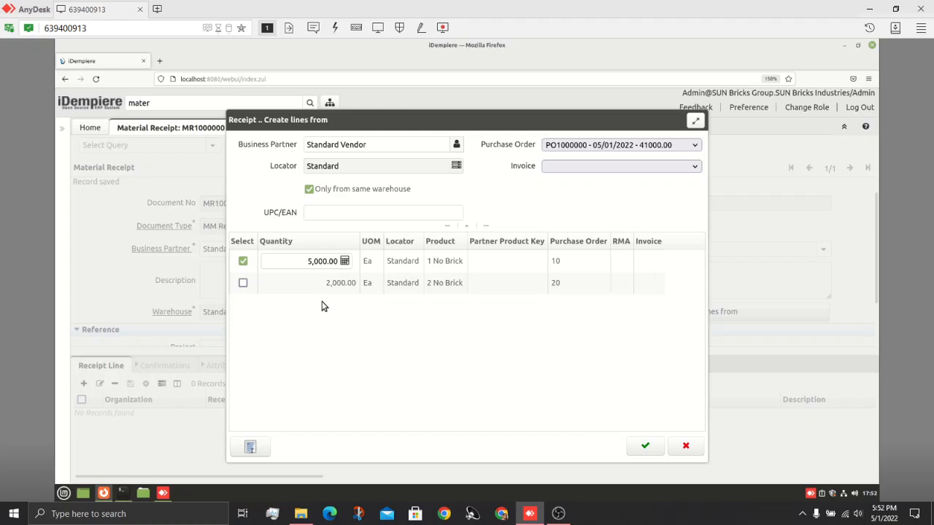
click(243, 284)
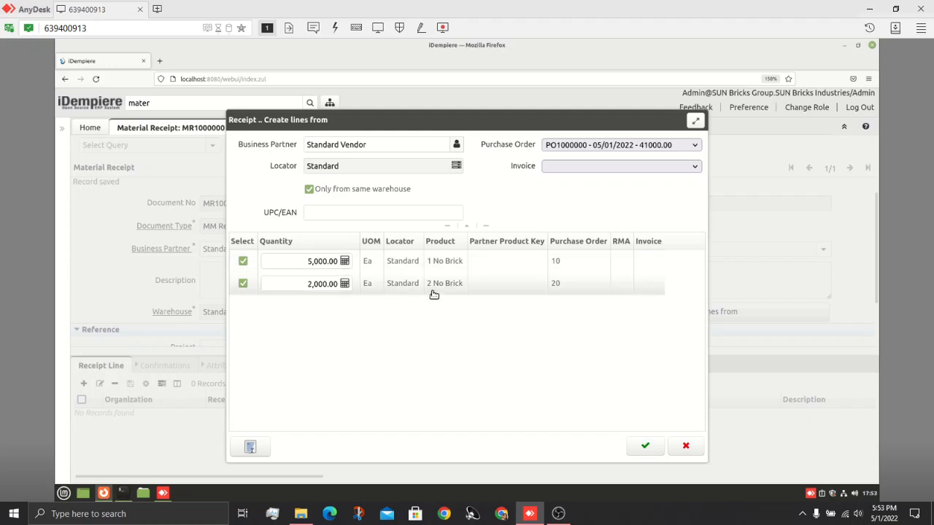
Create the receipt lines from both selected order lines and review the receipt's document status
click(644, 449)
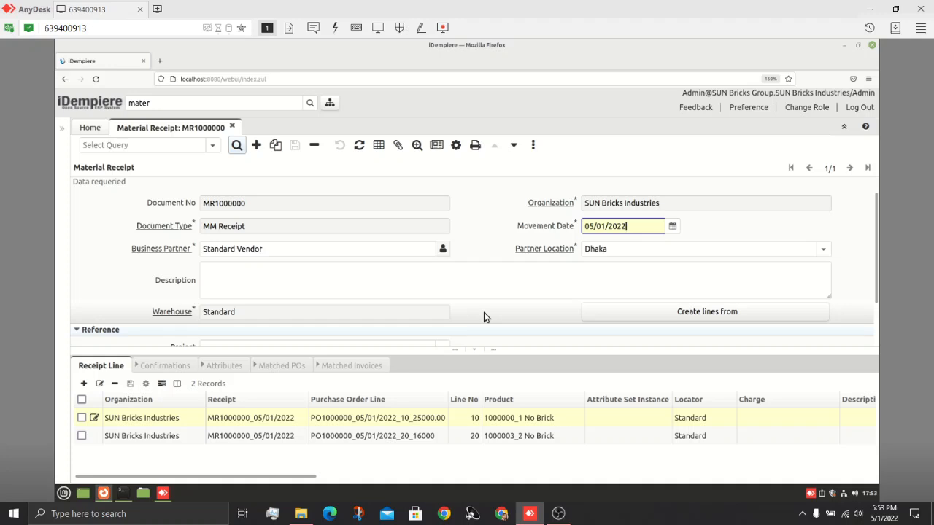
scroll(483, 316, down, 1)
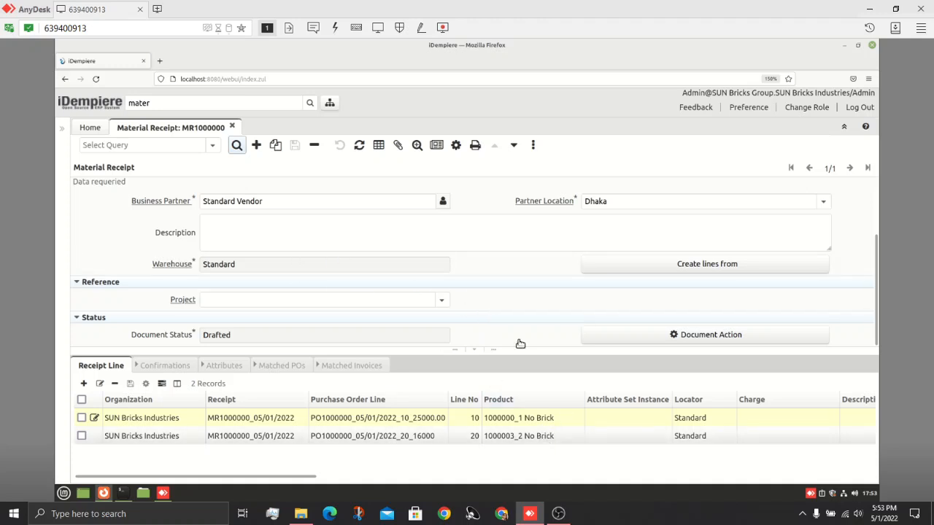
scroll(504, 298, up, 1)
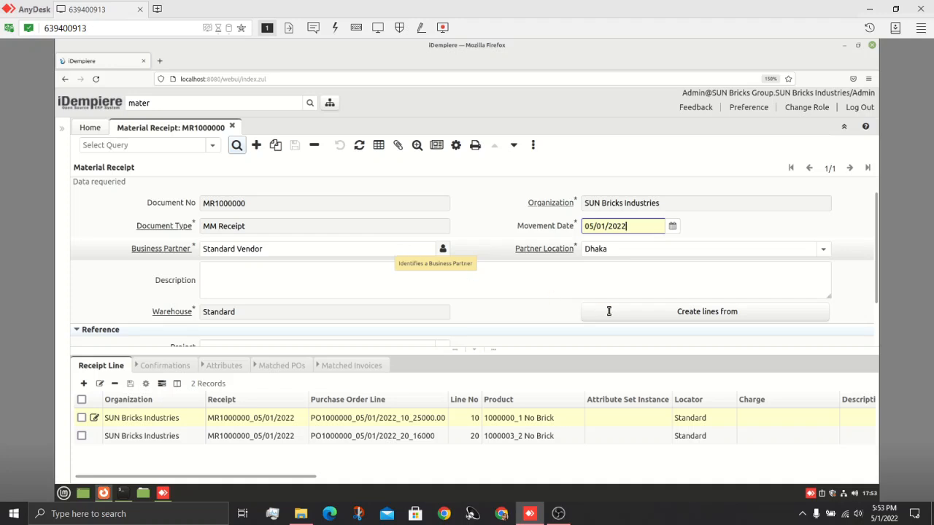
Reopen line creation for the receipt and choose the same purchase order to check its remaining quantities
click(644, 318)
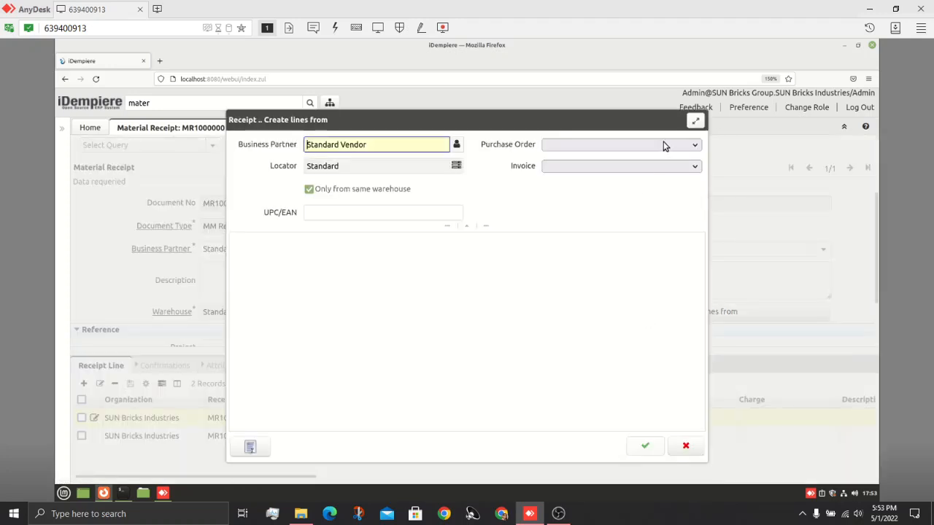
click(664, 145)
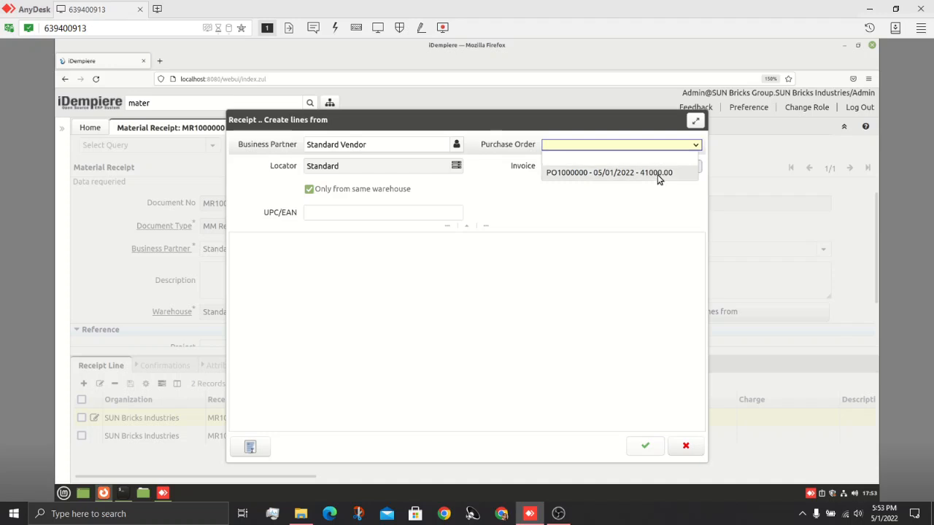
click(658, 175)
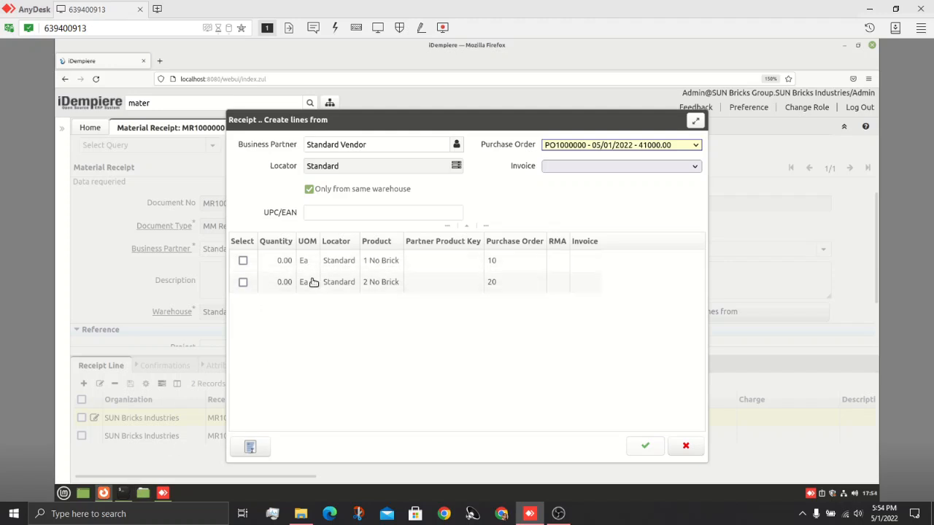
Check the remaining quantities of the 1 No Brick and 2 No Brick order lines, and leave line creation without adding any
click(244, 261)
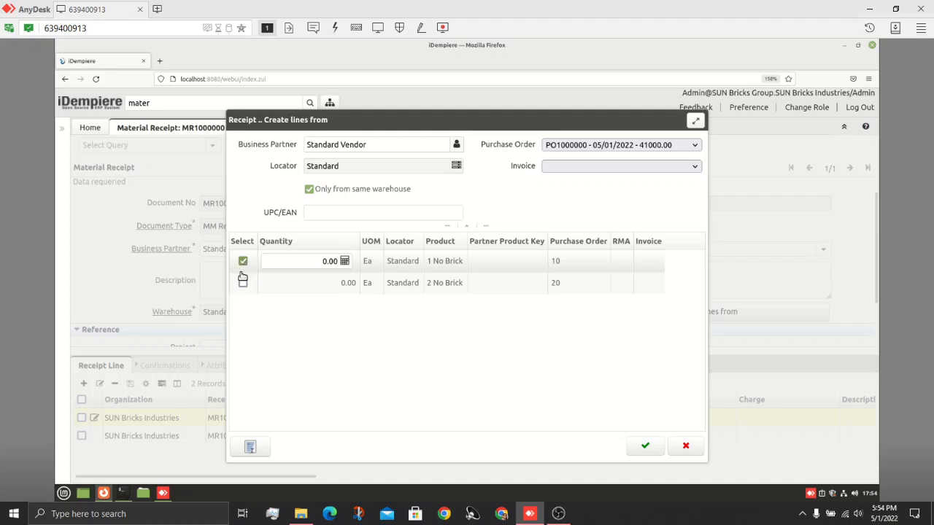
click(243, 284)
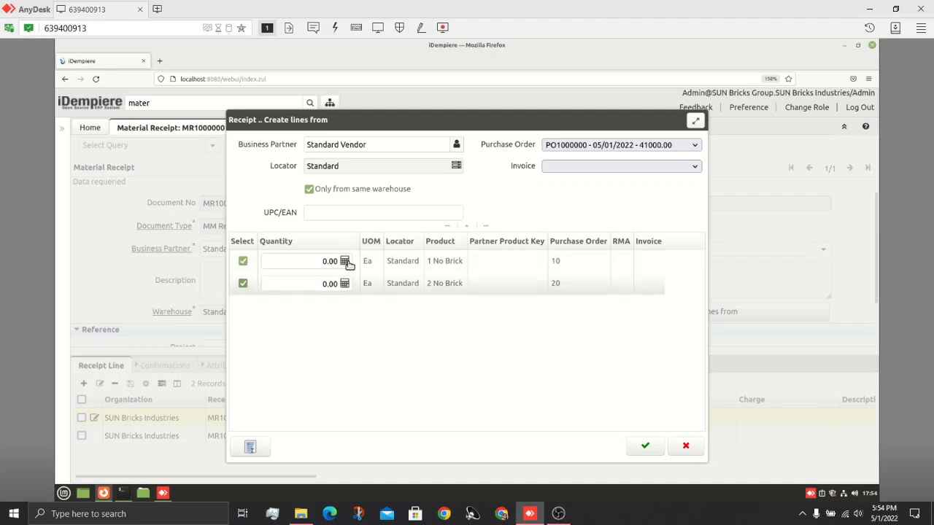
click(243, 262)
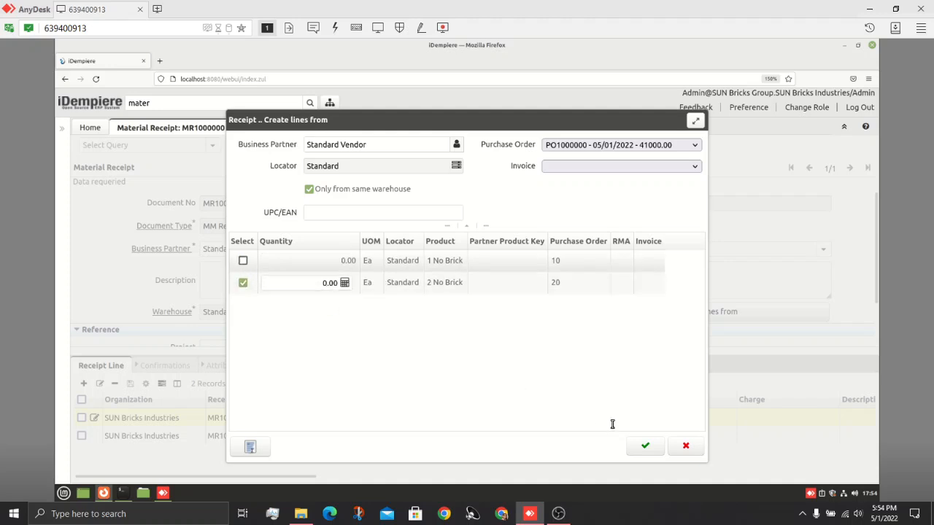
click(685, 447)
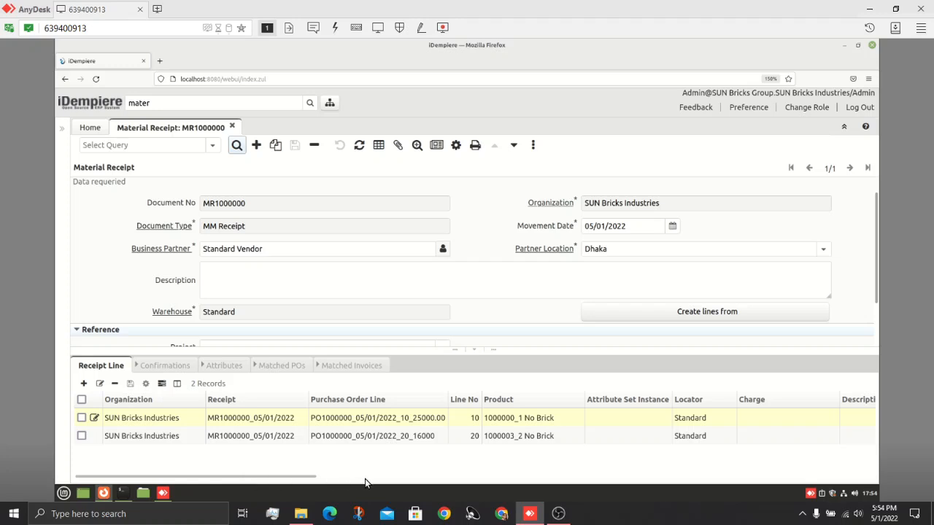
Check the quantities on the receipt lines and process the material receipt with the Complete document action
drag(364, 478, 435, 472)
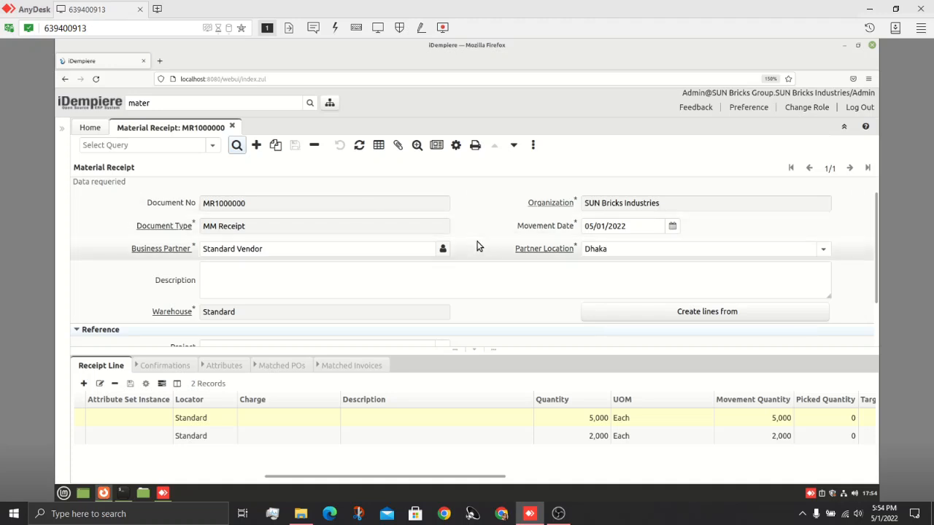
scroll(478, 246, down, 1)
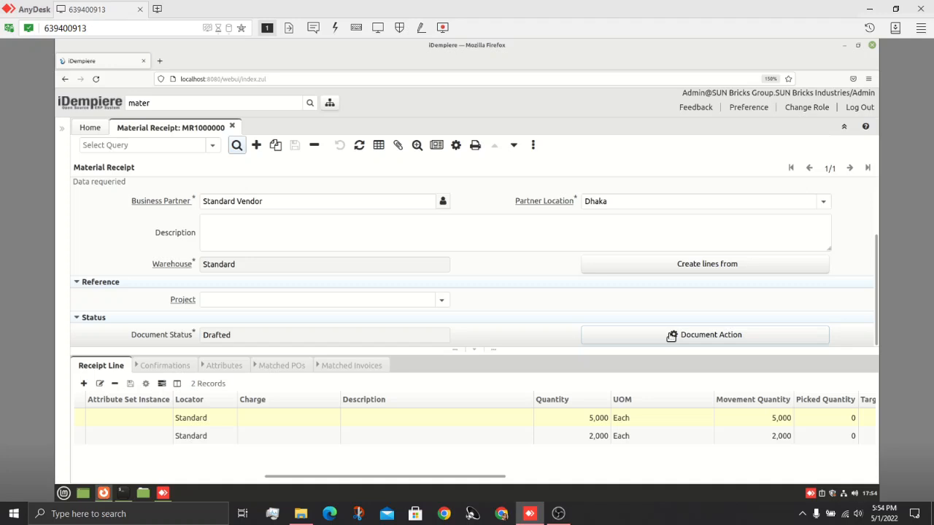
click(671, 336)
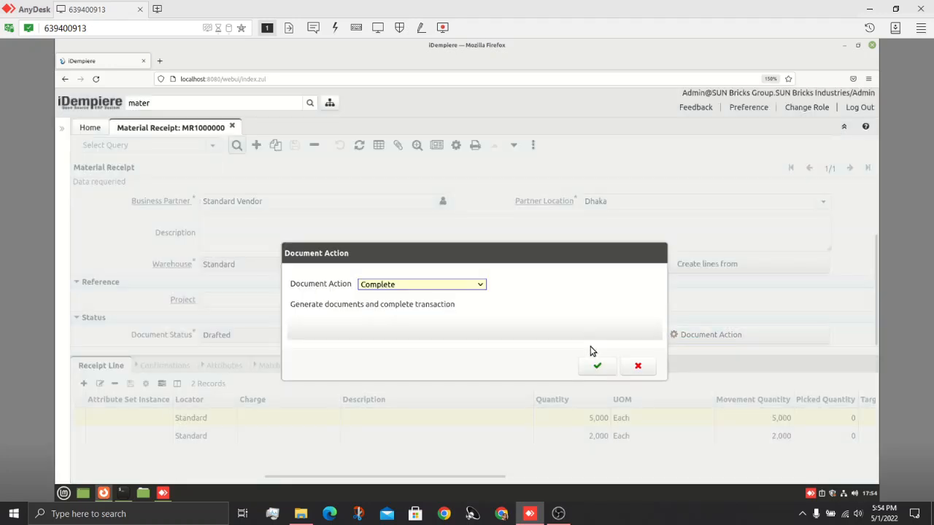
click(596, 367)
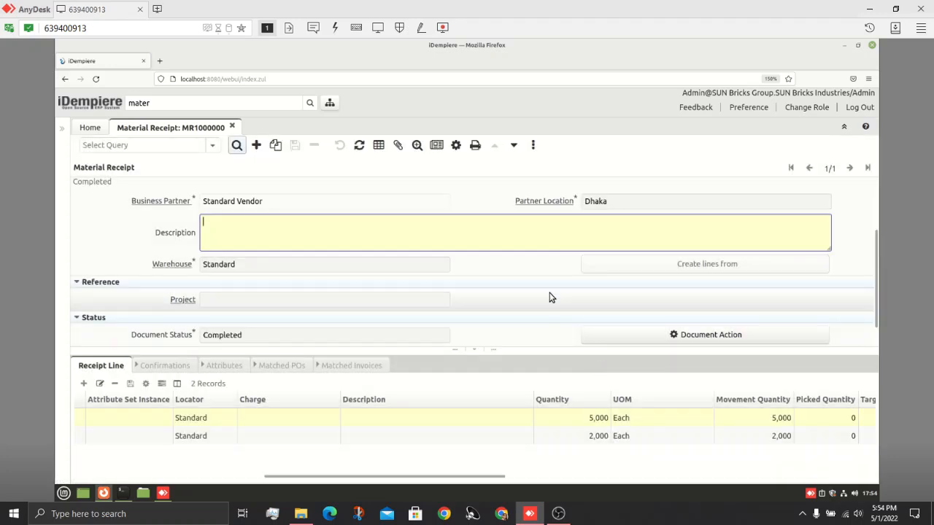
View the accounting entries posted for the material receipt, and close the posting view
scroll(550, 297, down, 2)
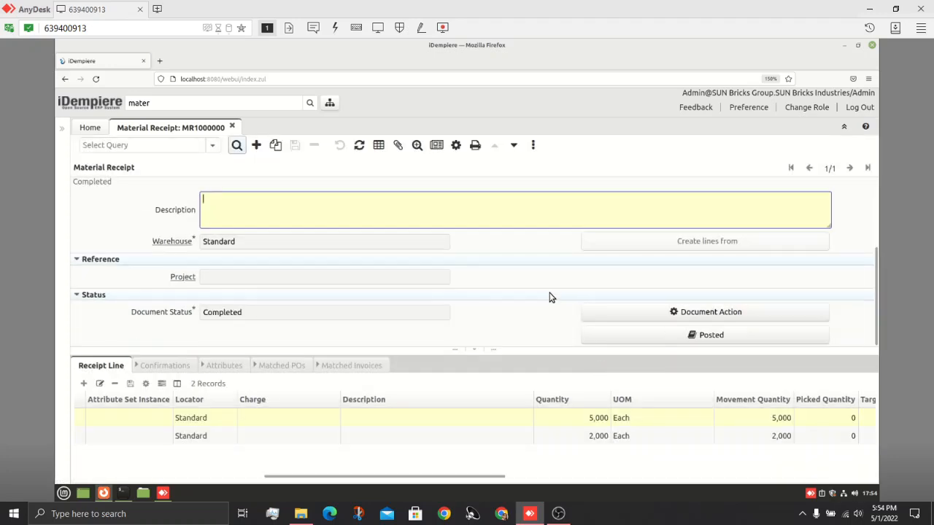
click(628, 337)
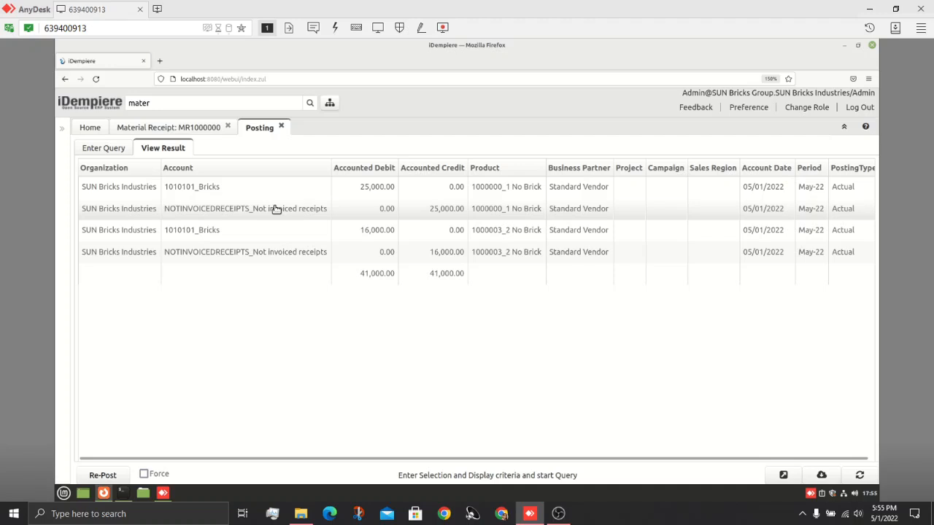
click(283, 127)
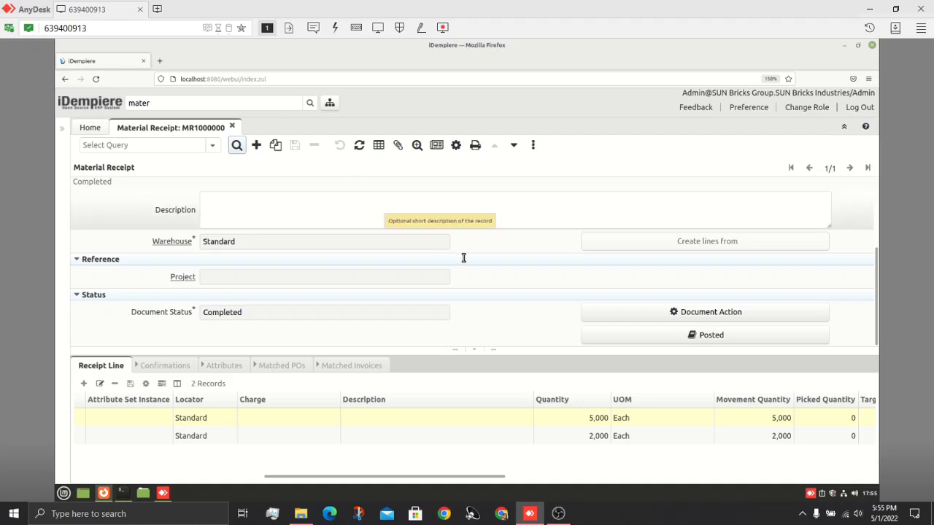
Generate an invoice from the completed material receipt using the Purchase price list, leaving the invoice document number blank
scroll(467, 262, up, 2)
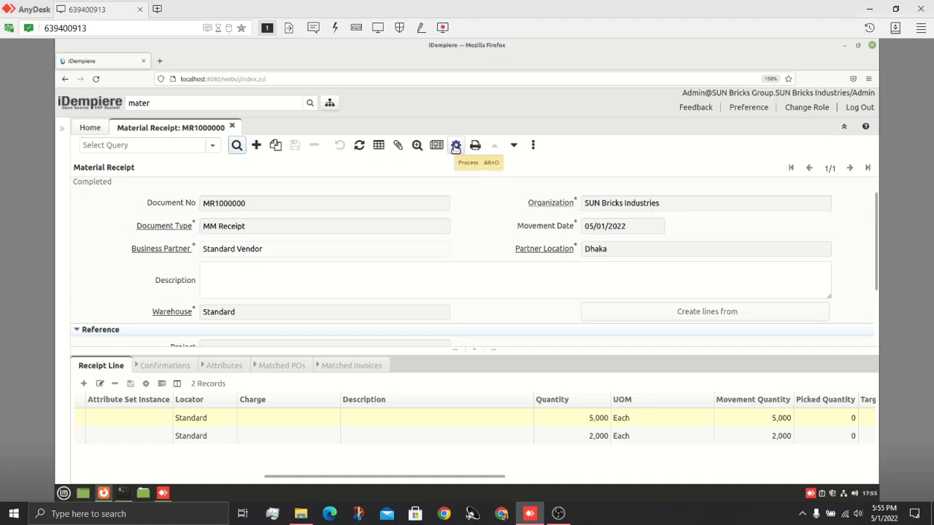
scroll(495, 227, down, 2)
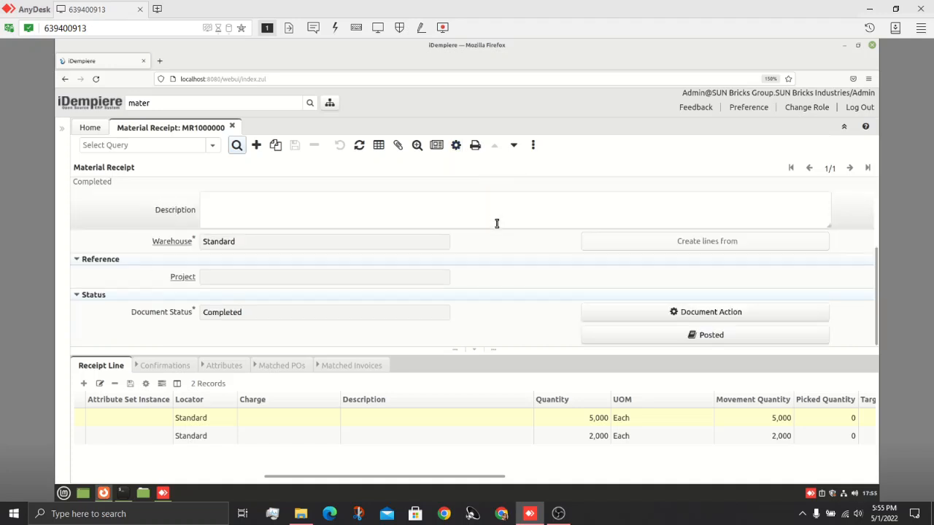
double_click(253, 311)
click(431, 196)
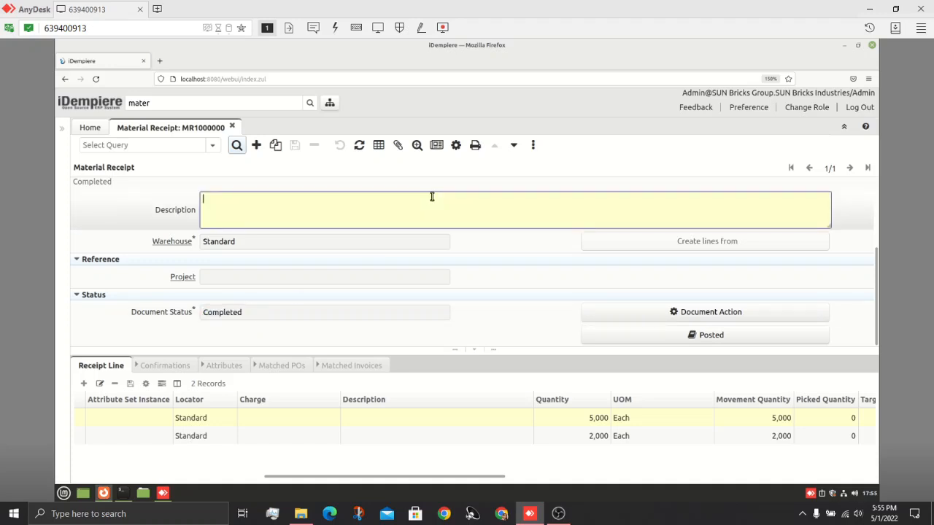
scroll(431, 194, up, 2)
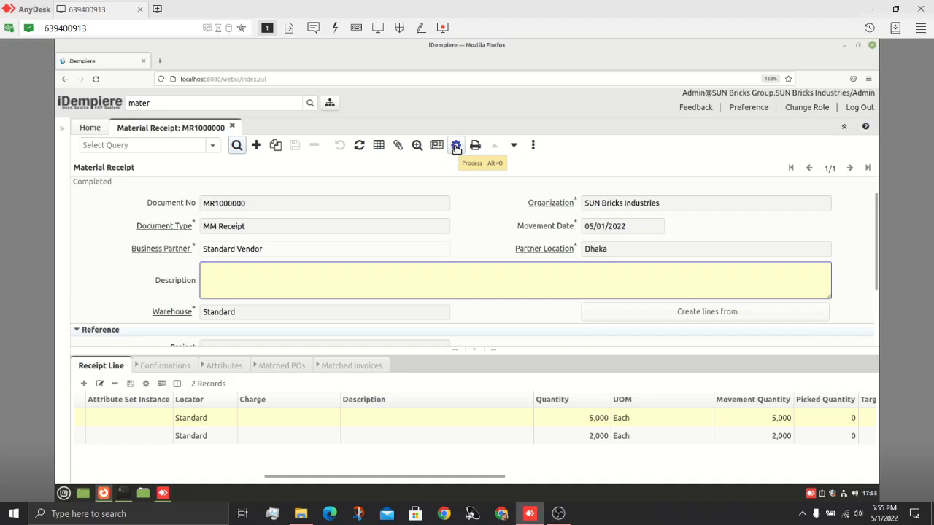
click(456, 146)
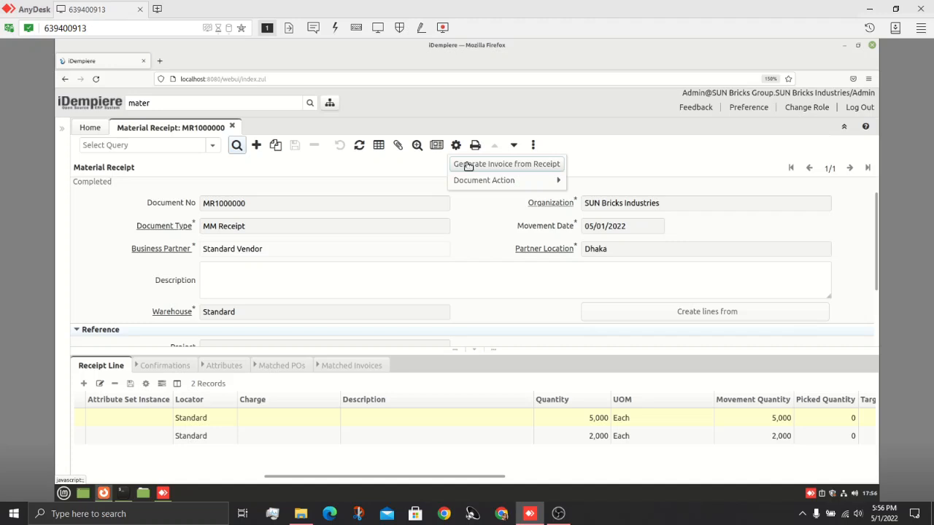
click(468, 165)
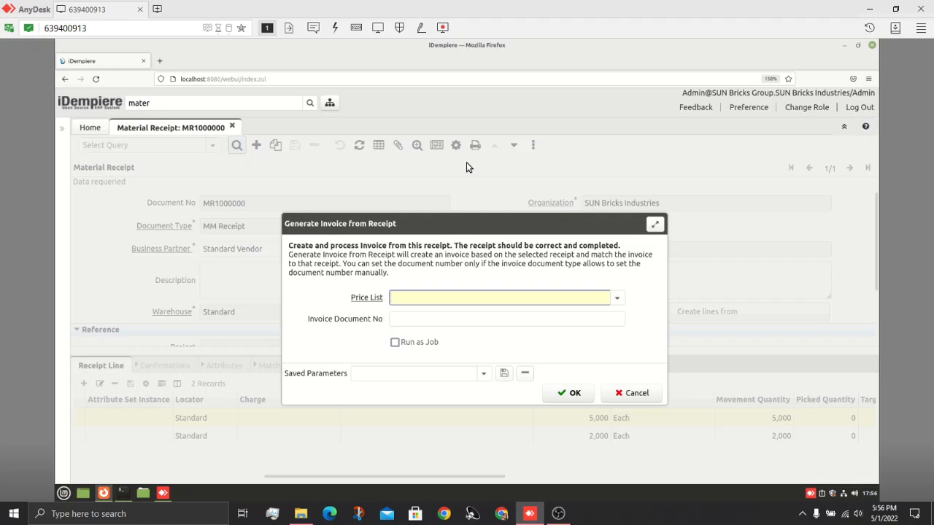
text(Purchase)
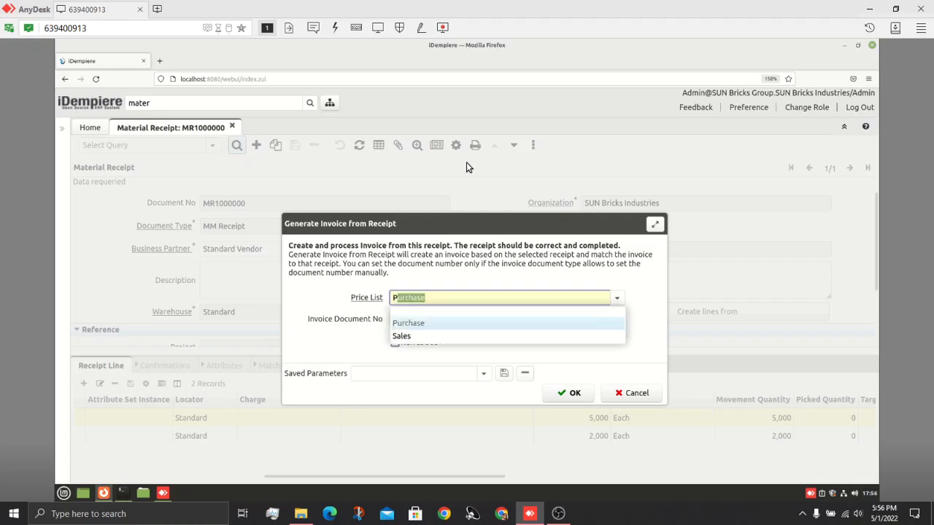
key(Tab)
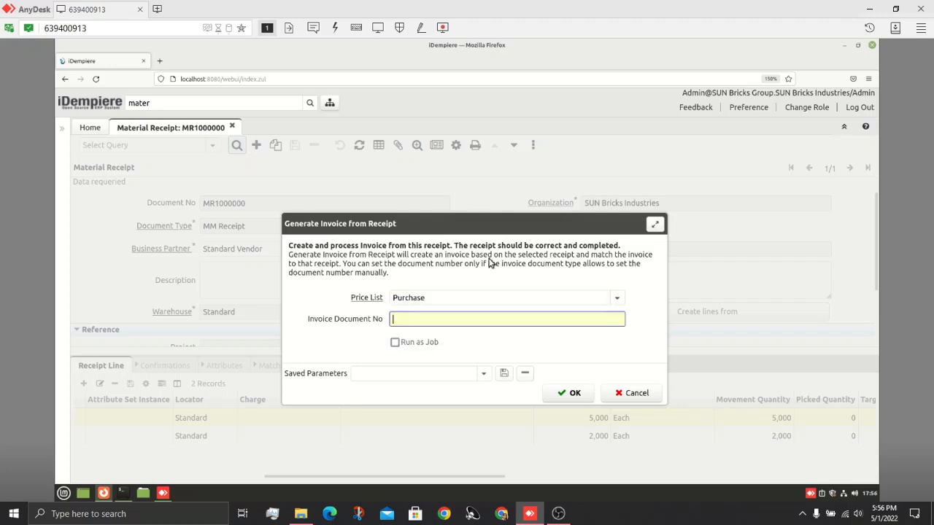
click(573, 394)
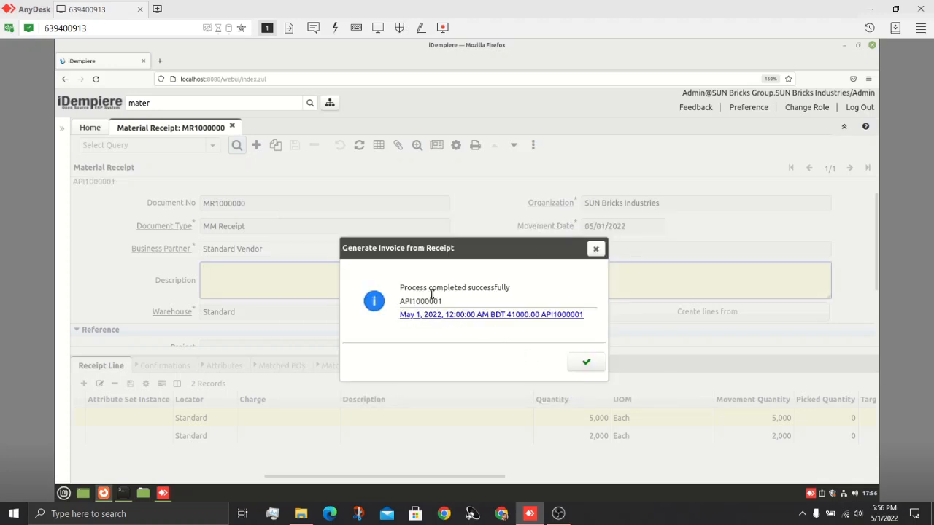
Open the generated vendor invoice, dismiss the generation result on the material receipt, and return to the invoice
click(487, 315)
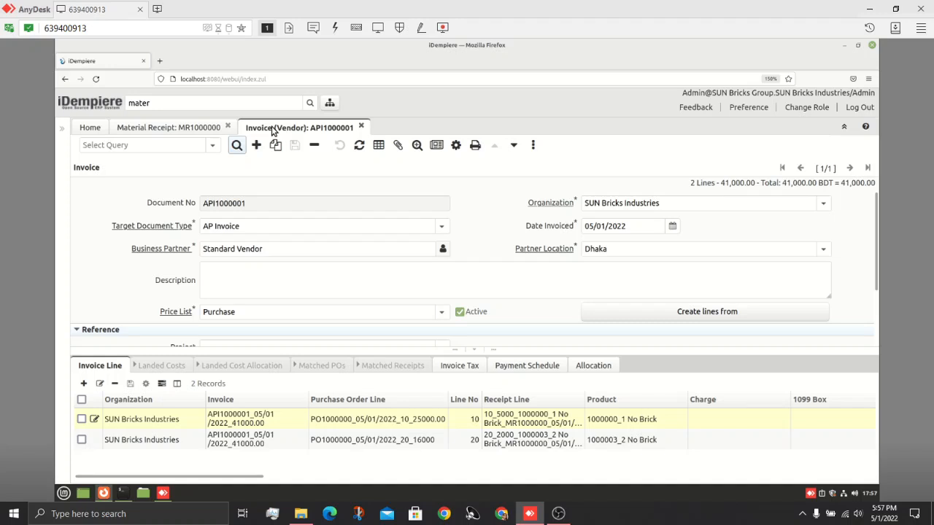
click(188, 127)
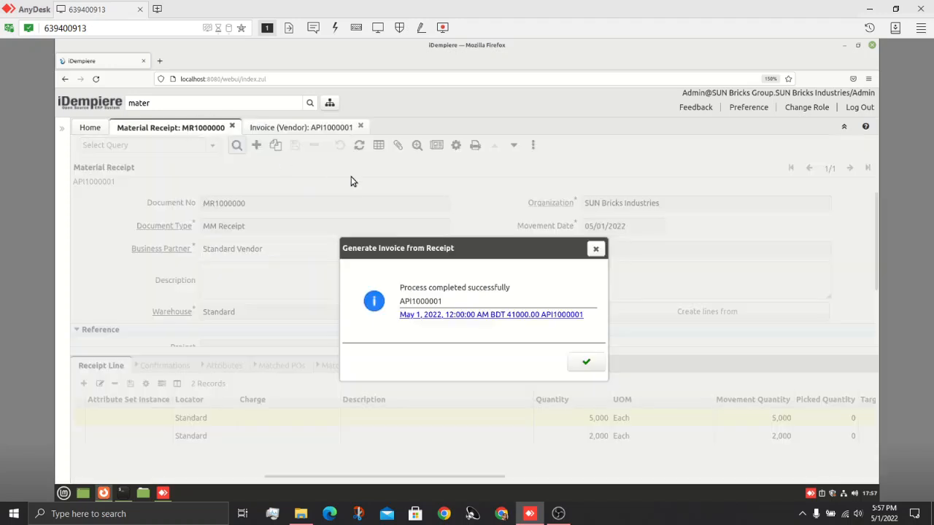
click(594, 251)
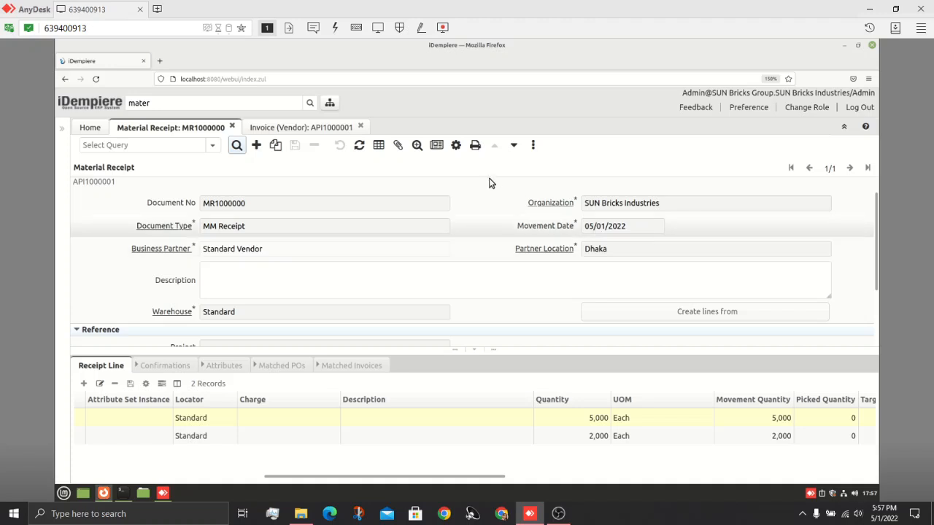
click(455, 145)
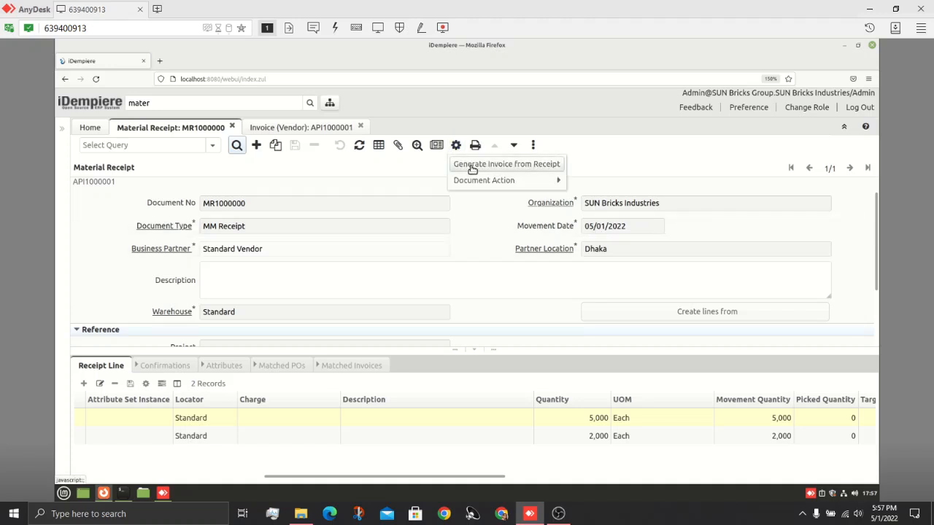
click(419, 127)
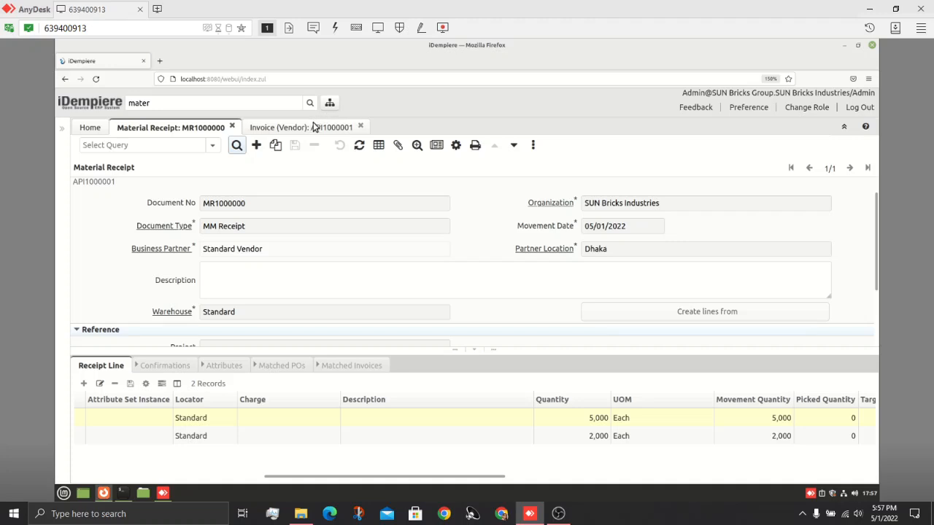
click(316, 129)
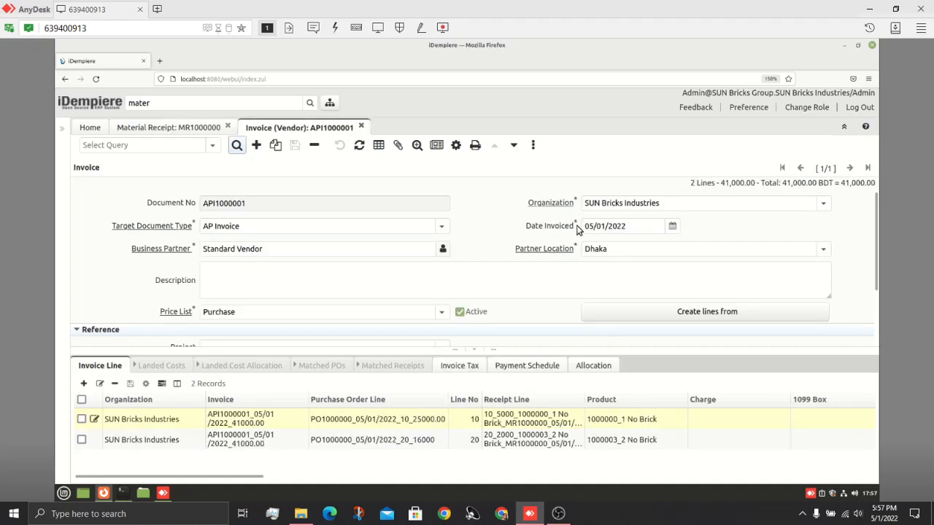
Review the invoice date and the quantity, price and amount of the 1 No Brick invoice line, and return to the invoice header
click(672, 227)
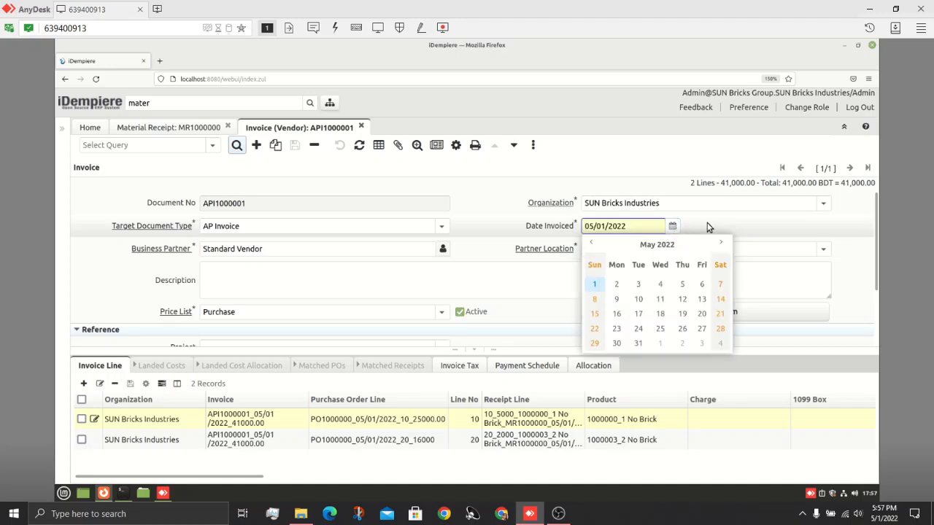
click(706, 223)
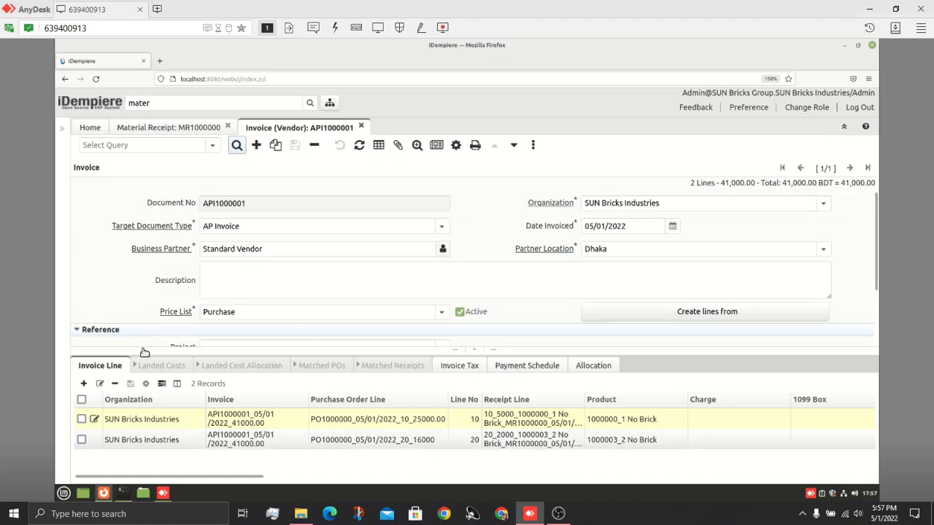
click(102, 367)
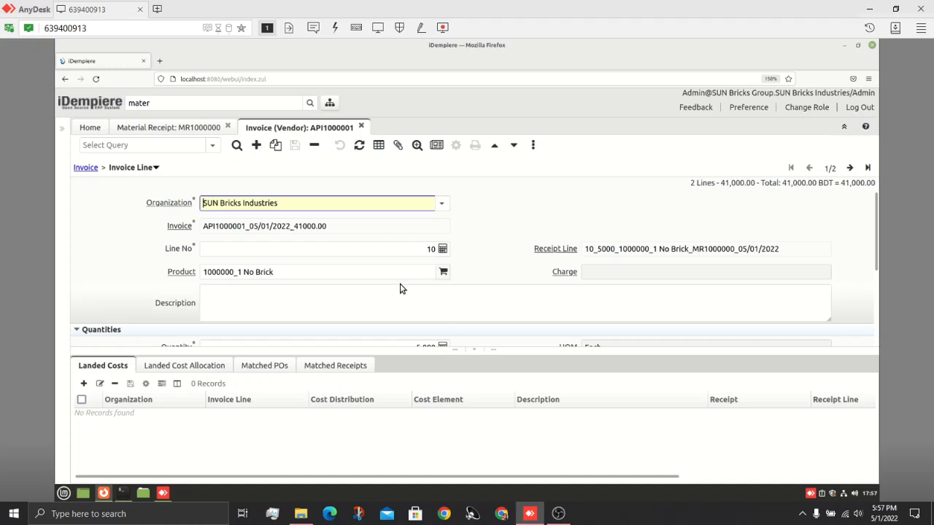
scroll(401, 285, down, 3)
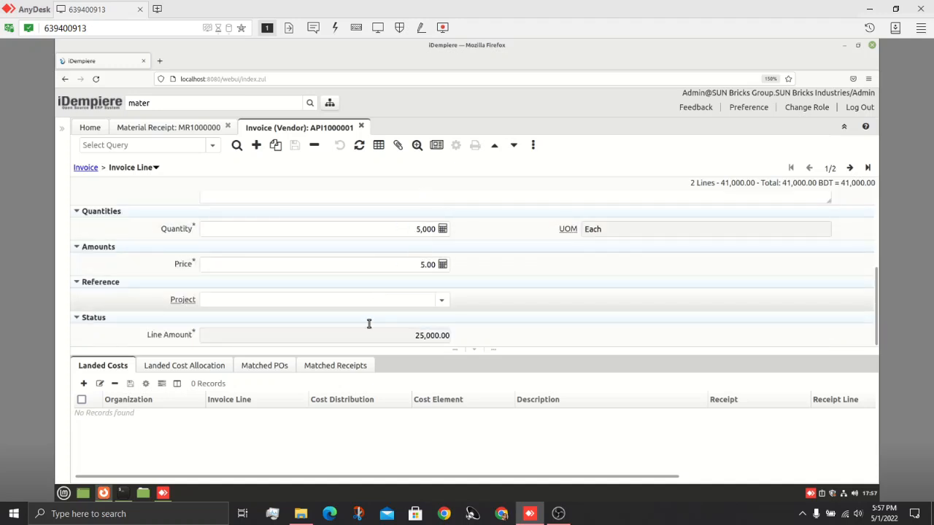
scroll(373, 260, up, 3)
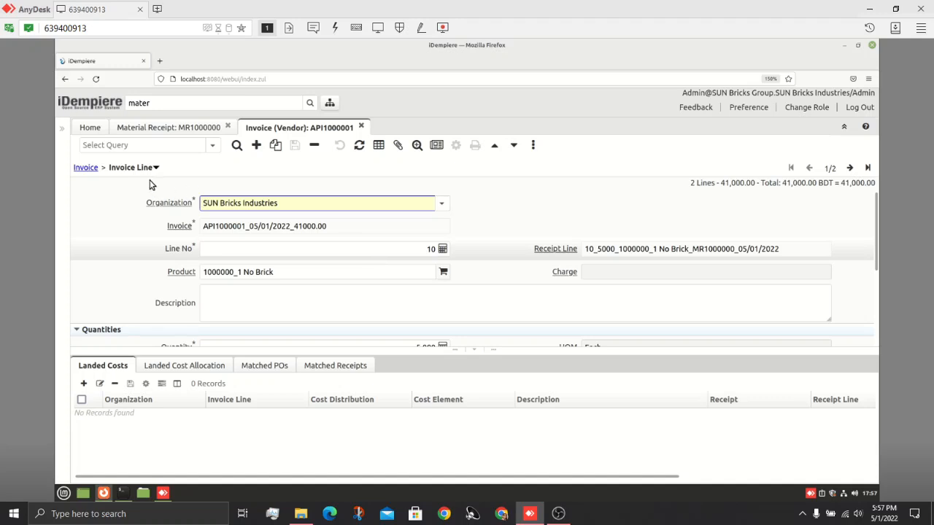
click(85, 168)
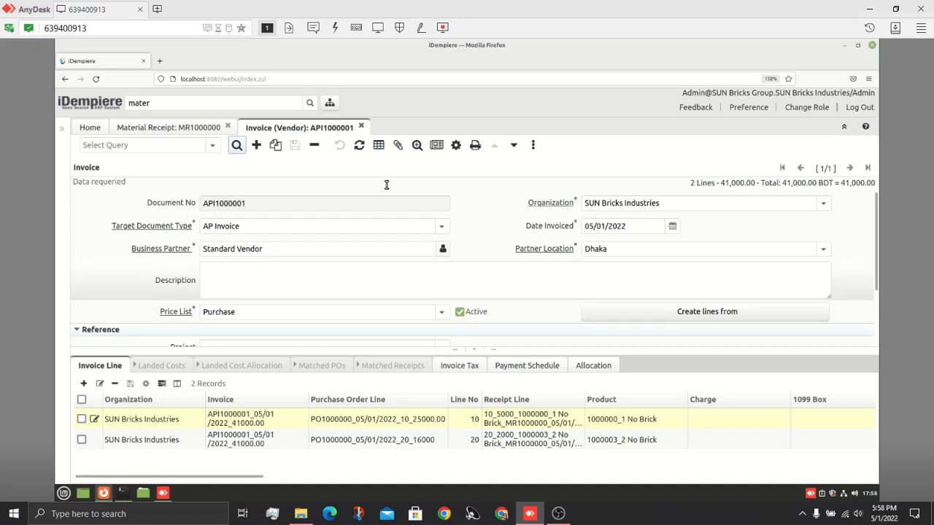
Process the vendor invoice with the Complete document action
click(455, 146)
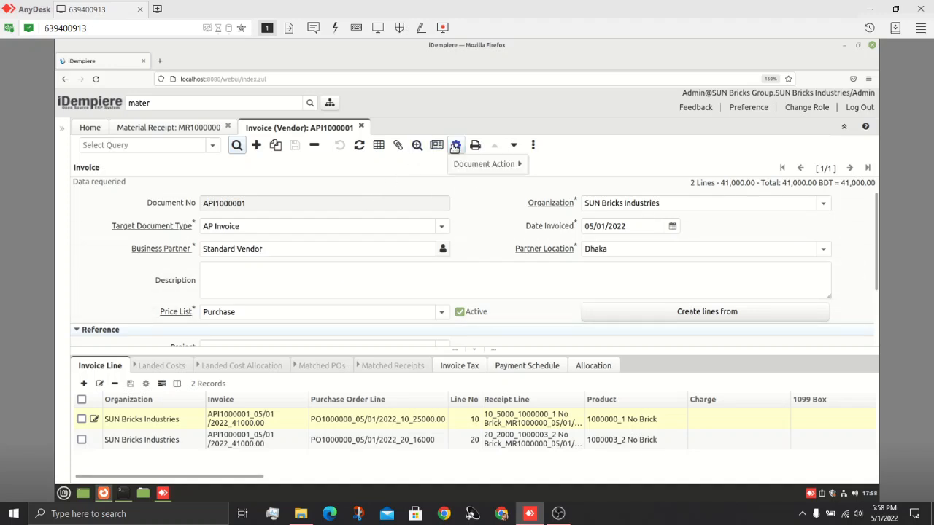
mouse_move(487, 165)
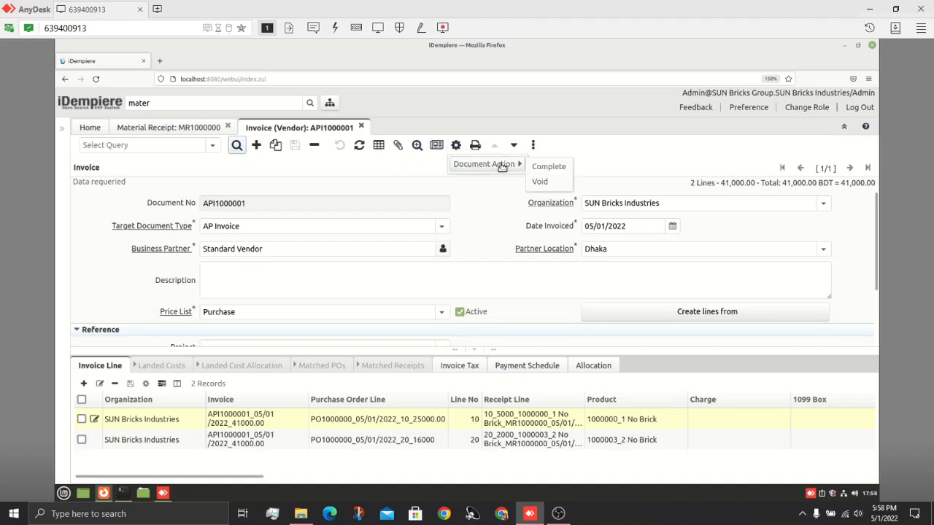
click(550, 167)
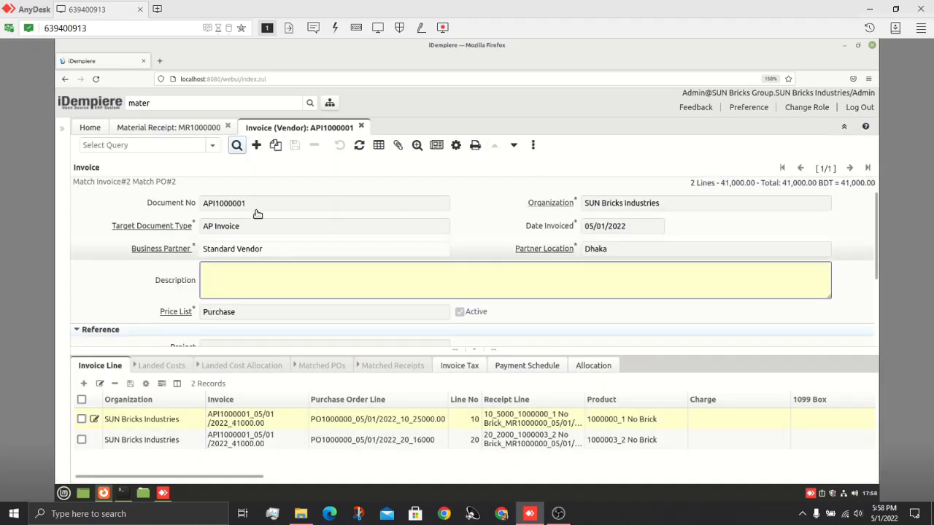
Check the completed vendor invoice's document number and status, examine its accounting posting by account, and return to the invoice
double_click(263, 204)
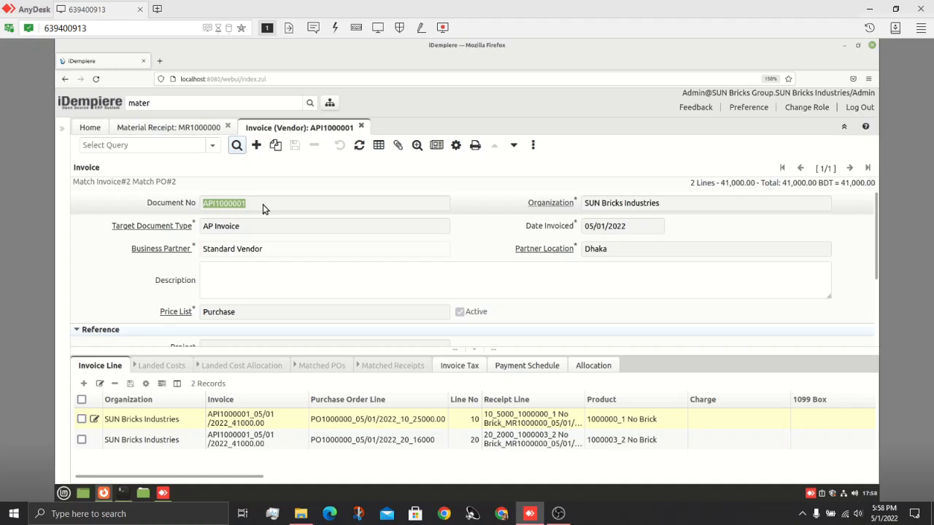
click(485, 251)
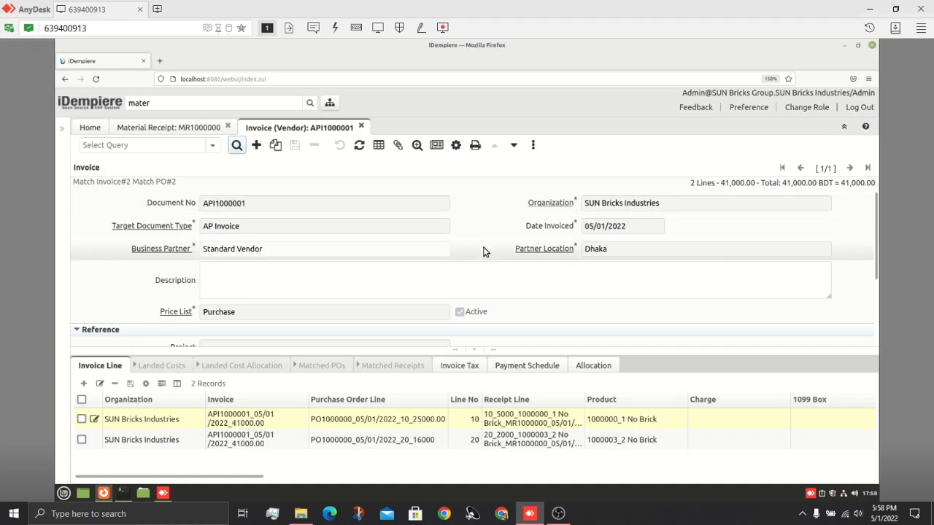
scroll(483, 252, down, 3)
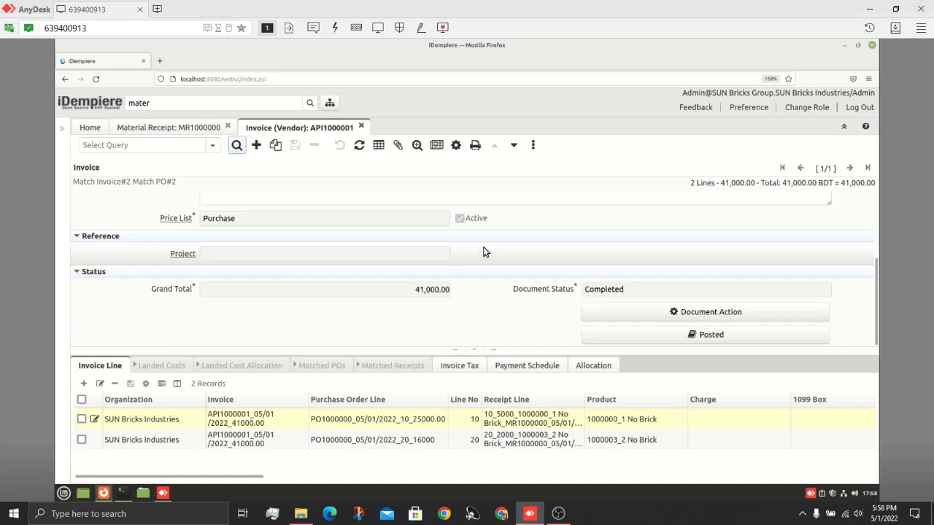
click(629, 335)
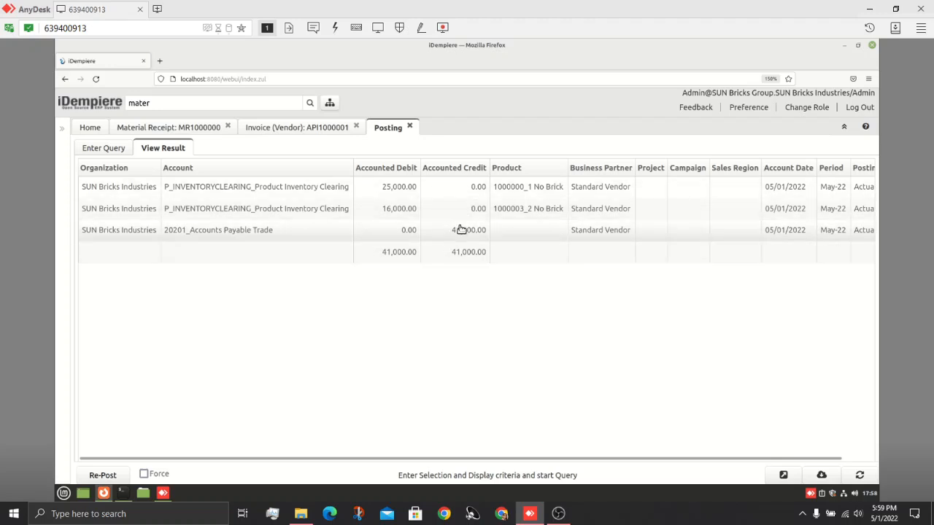
click(410, 127)
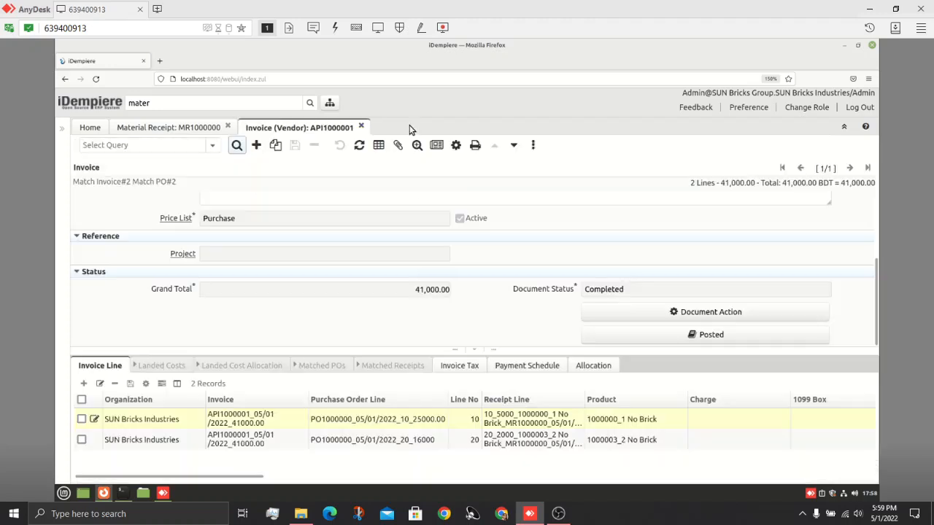
Review the related material receipt and go back to the header of the vendor invoice
click(154, 128)
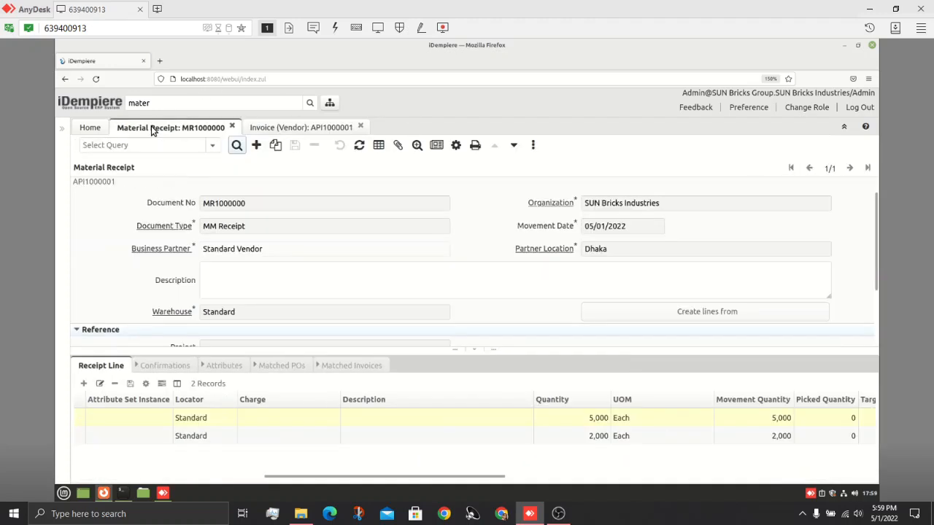
click(305, 131)
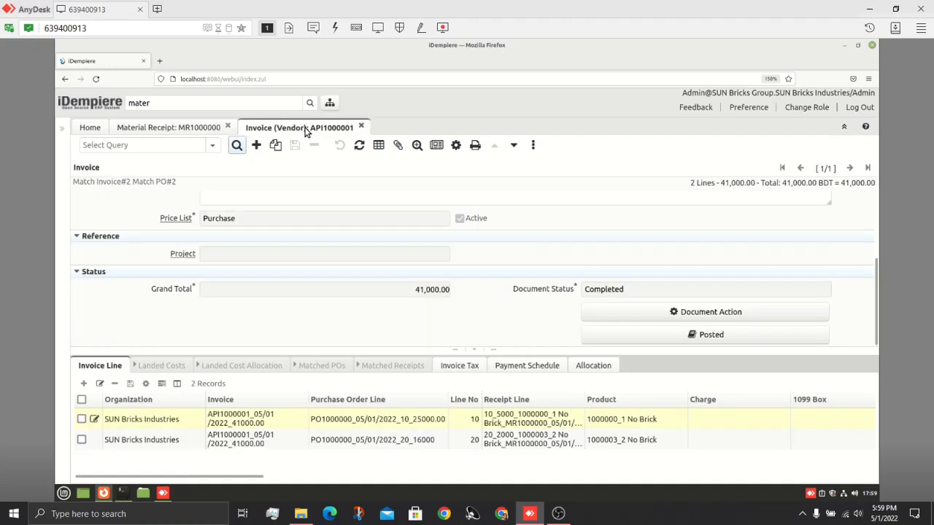
scroll(324, 222, up, 3)
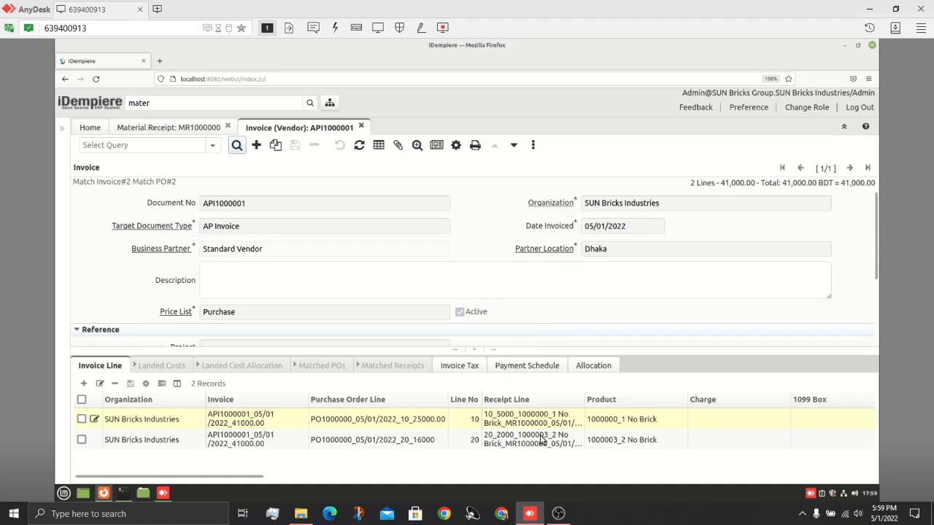
click(558, 513)
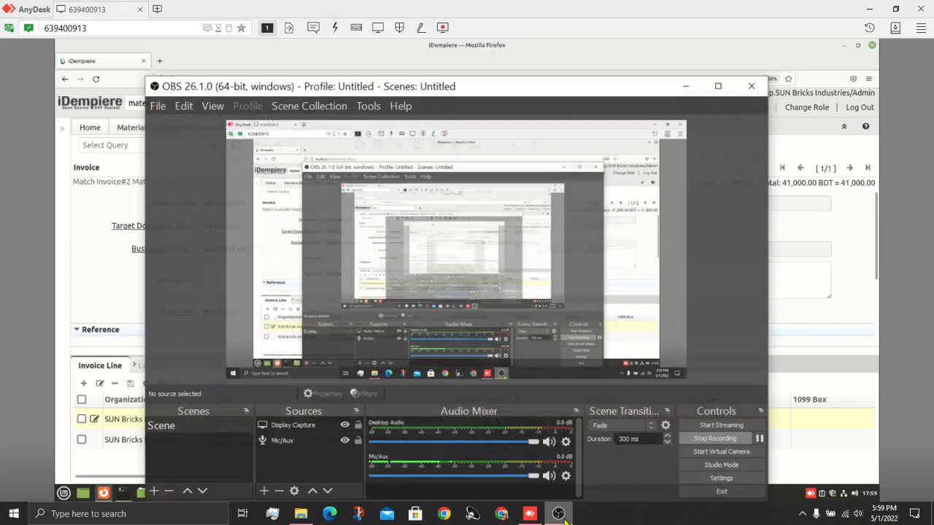